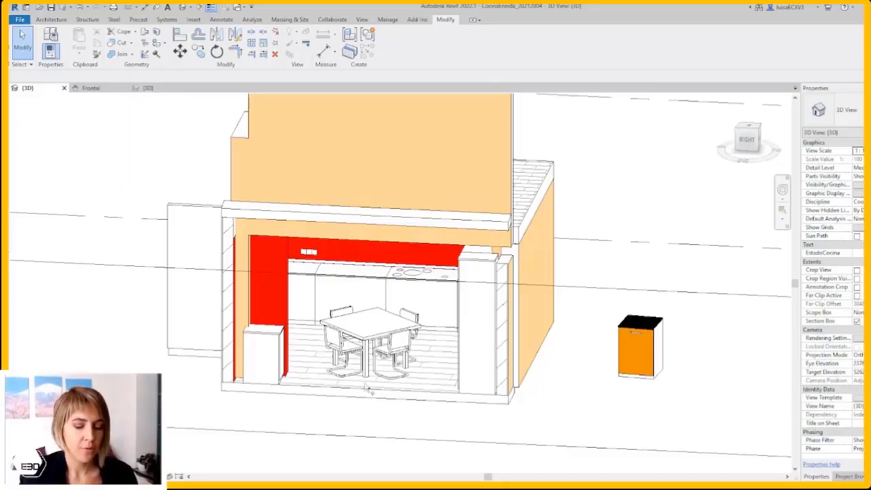
Step: Zoom and orbit the 3D kitchen model to a left-front viewing angle
scroll(368, 388, "down", 2)
scroll(354, 381, "up", 5)
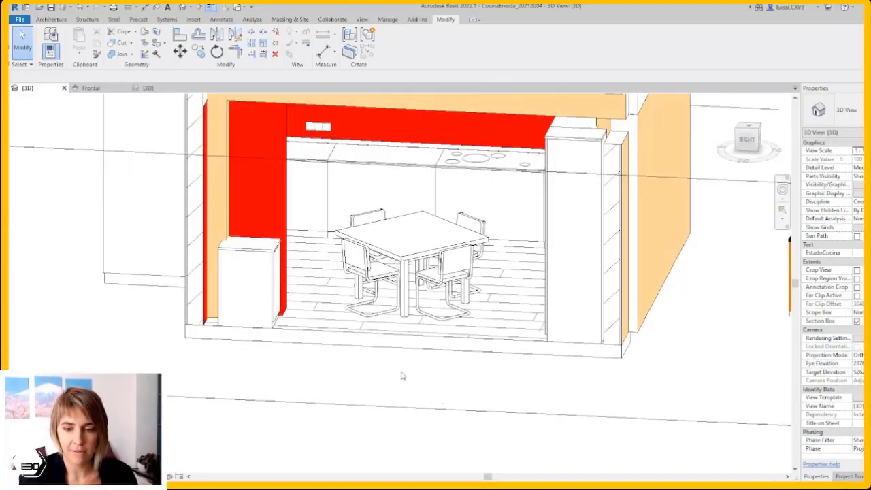
scroll(395, 371, "down", 2)
scroll(371, 359, "down", 2)
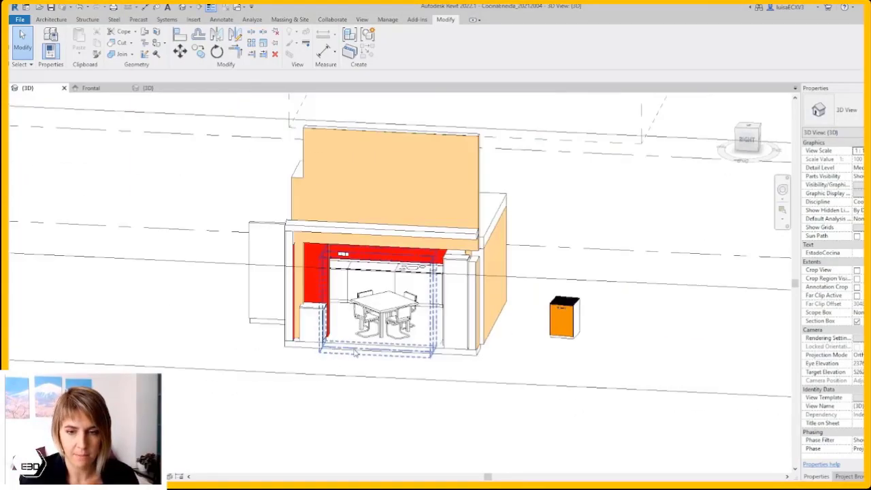
middle_click_drag(354, 352, 408, 355, "shift")
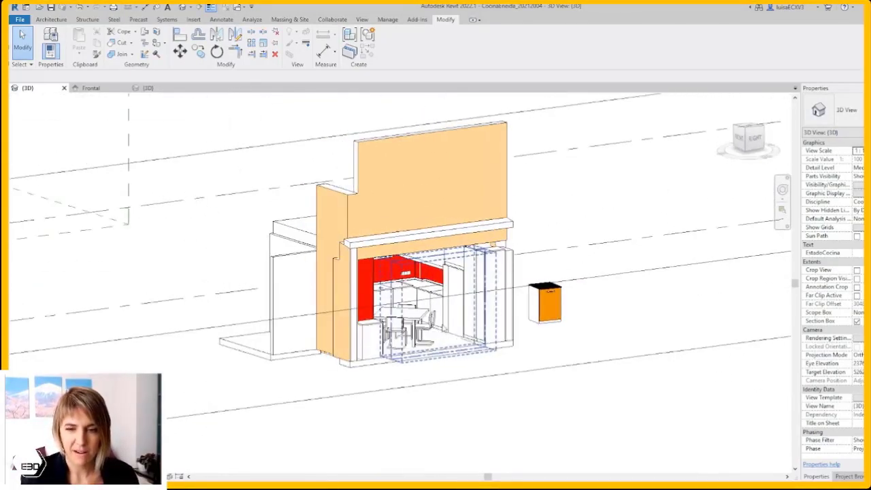
scroll(319, 326, "up", 2)
scroll(319, 325, "up", 2)
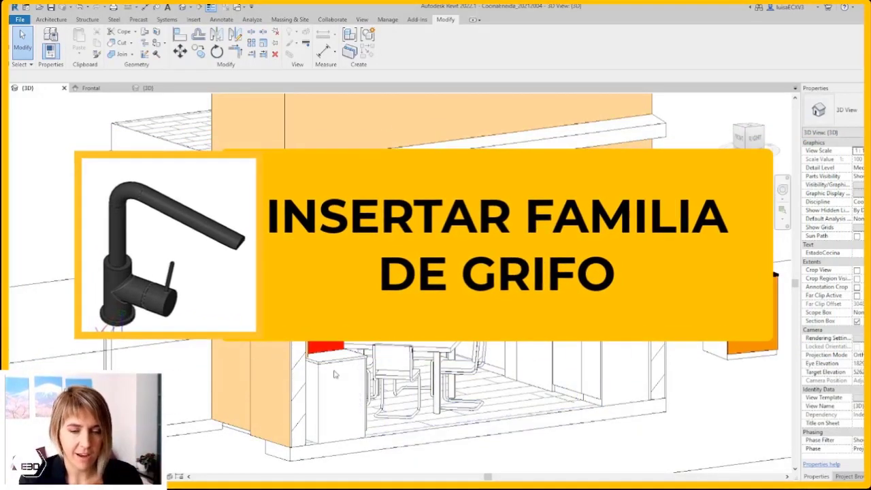
middle_click_drag(408, 273, 510, 272, "shift")
middle_click_drag(395, 320, 408, 290, "shift")
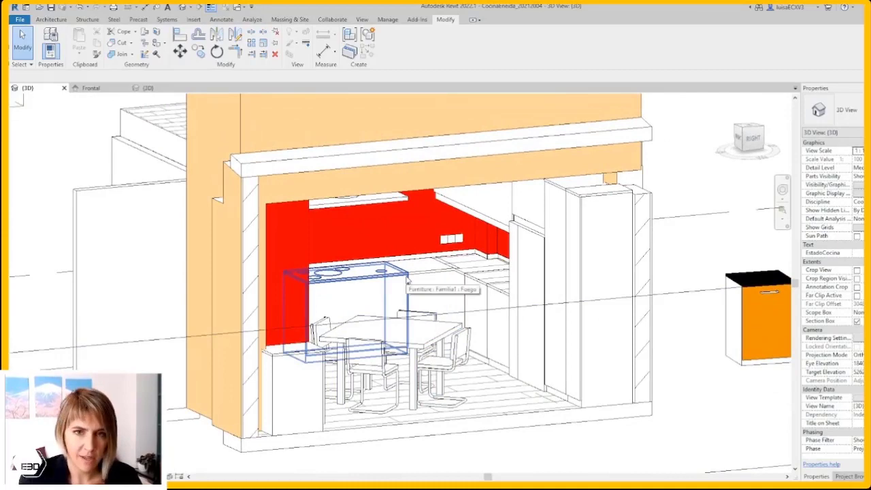
Step: Start Insert > Load Family and browse from the Desktop into the Descargas folder
left_click(193, 19)
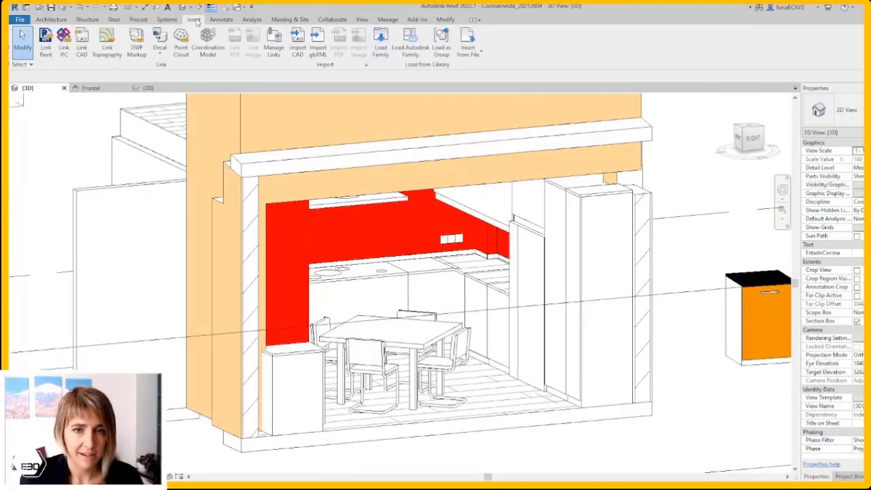
left_click(381, 43)
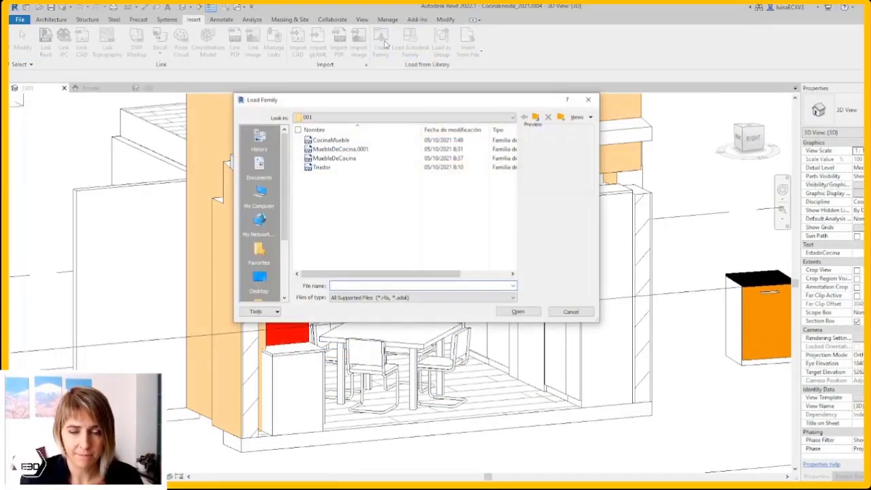
left_click(271, 285)
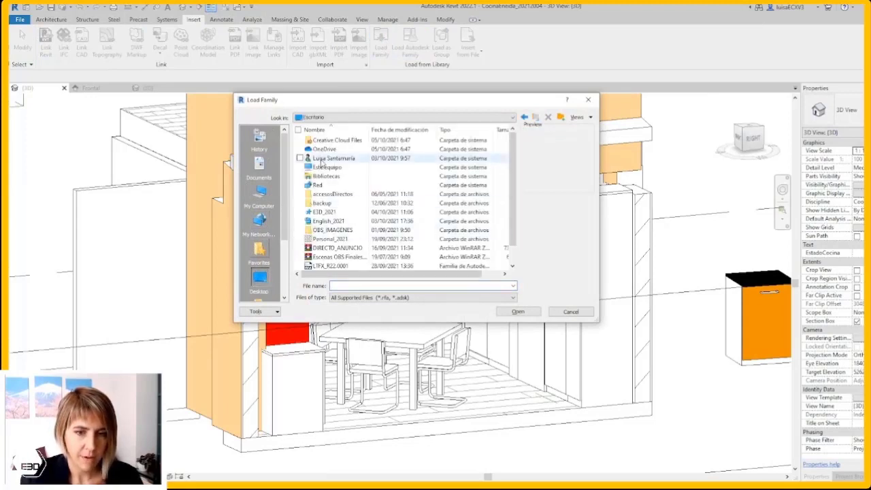
scroll(512, 184, "down", 1)
double_click(334, 190)
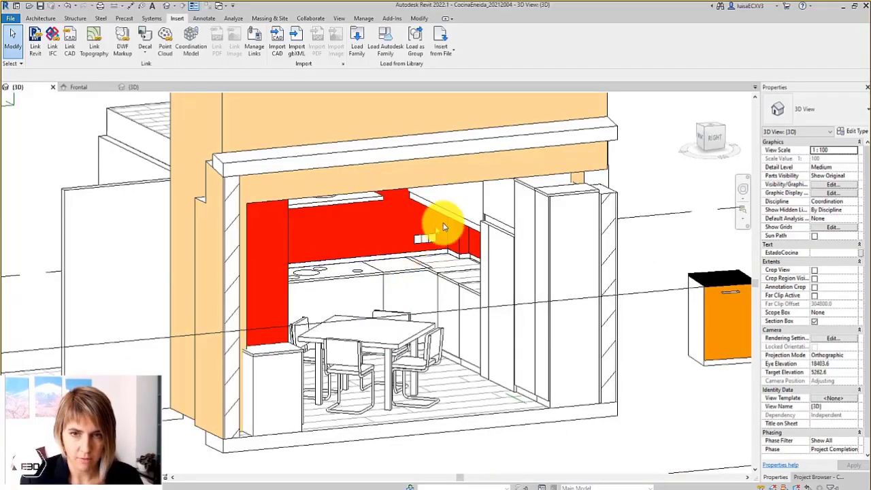
Step: Show the Project Browser and scroll through its list of views and families
left_click(798, 482)
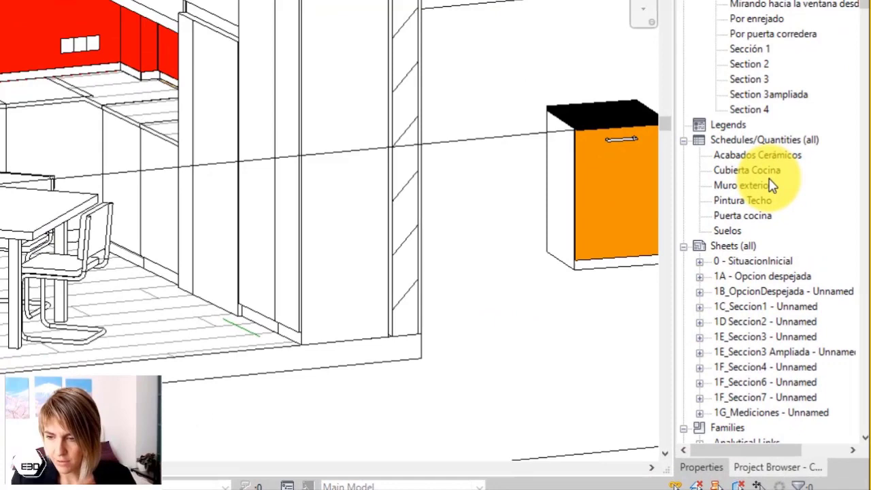
scroll(762, 155, "down", 5)
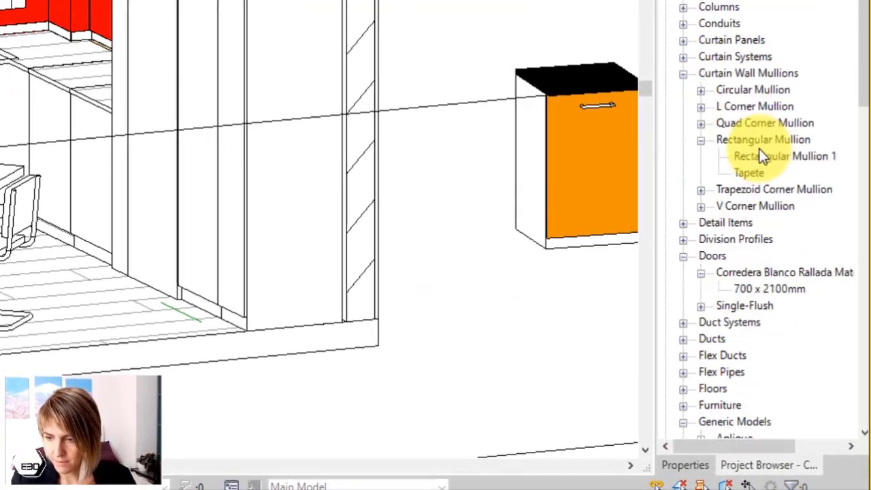
scroll(759, 148, "down", 5)
scroll(759, 148, "up", 1)
scroll(758, 147, "up", 2)
scroll(757, 146, "up", 2)
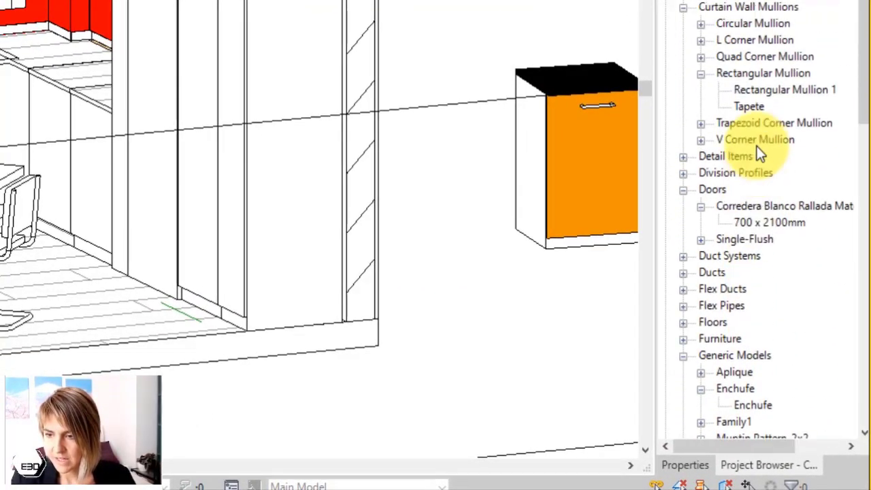
scroll(757, 146, "down", 1)
scroll(749, 136, "up", 5)
scroll(730, 86, "down", 1)
scroll(721, 41, "down", 1)
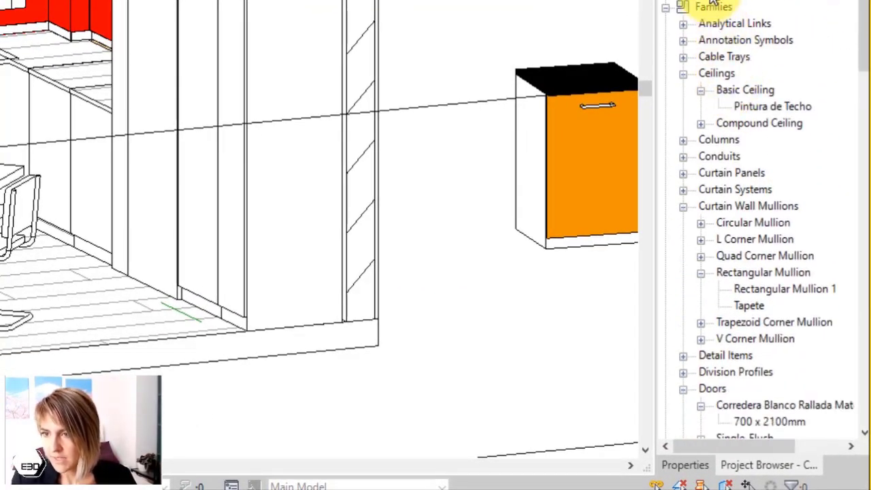
Step: Search the project's Families for 'gala' and start placing the tap family
right_click(712, 8)
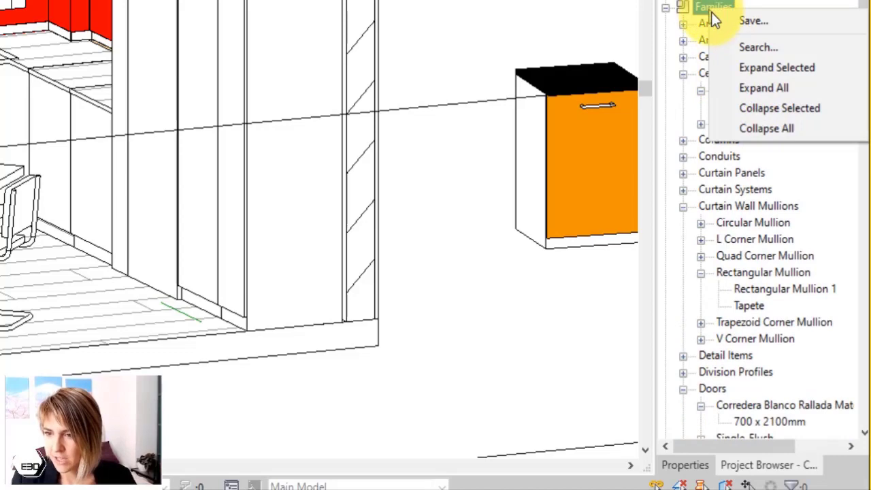
left_click(742, 47)
type("ga")
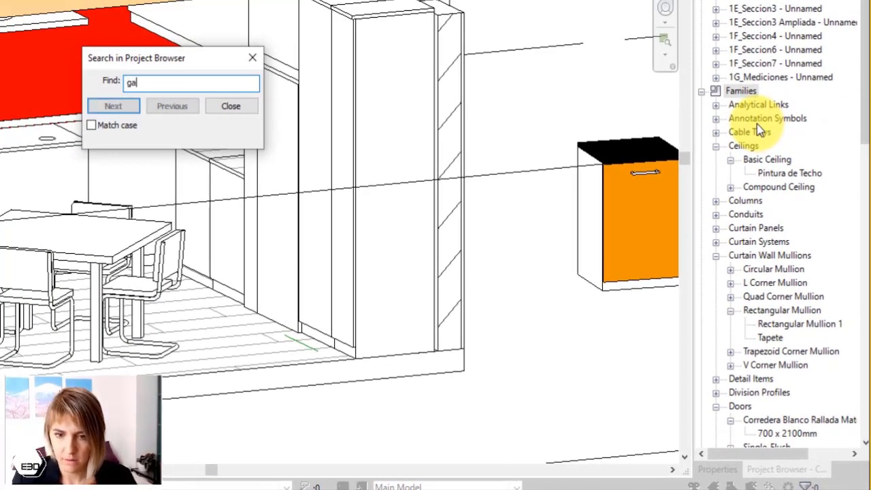
type("la")
key("Return")
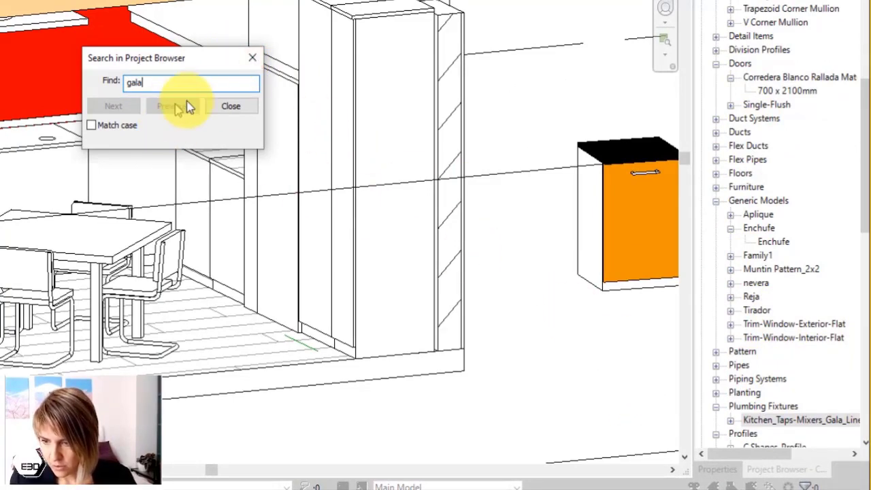
left_click(231, 109)
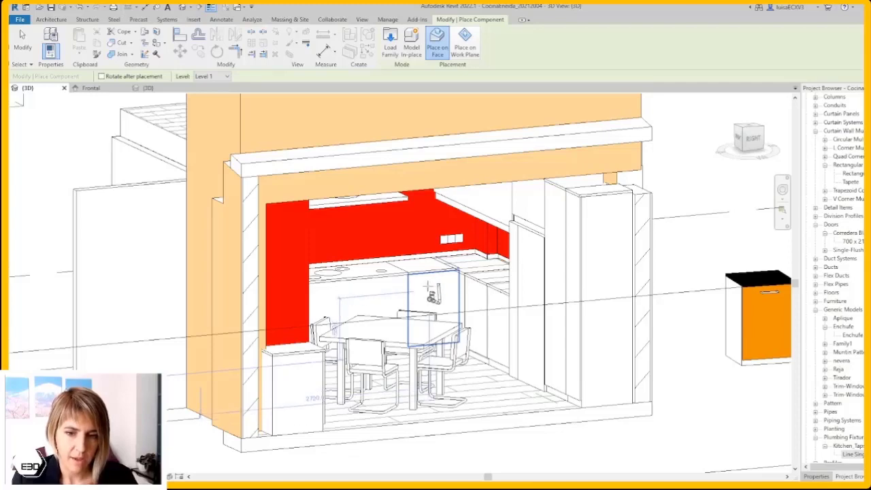
Step: Zoom in and place one Gala tap on the kitchen countertop
scroll(427, 286, "up", 2)
scroll(429, 287, "up", 1)
scroll(429, 287, "up", 2)
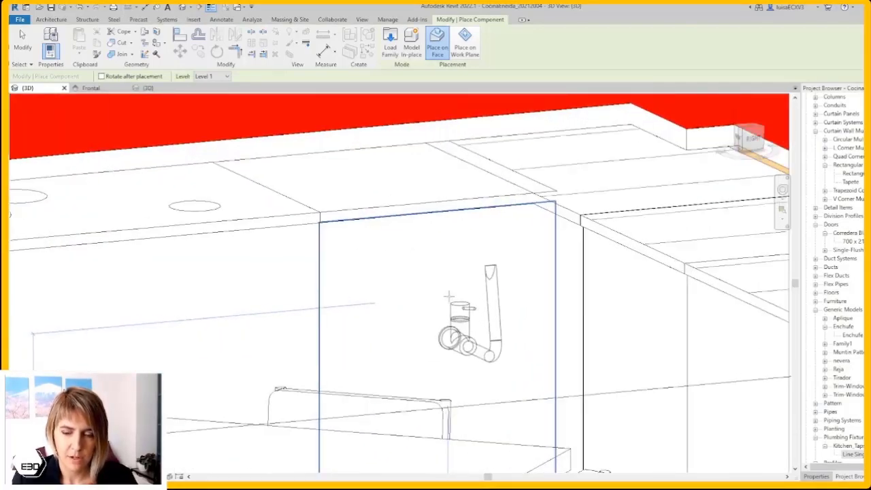
scroll(430, 288, "up", 2)
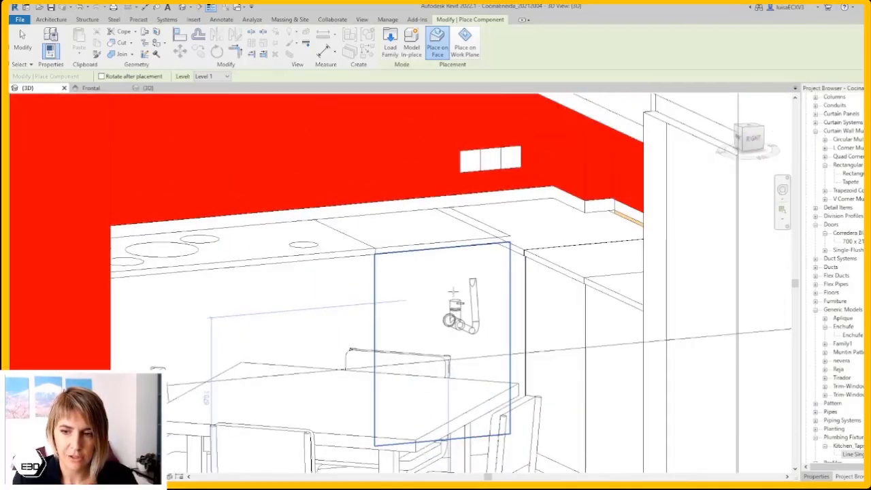
left_click(401, 222)
scroll(361, 245, "down", 3)
key("Escape")
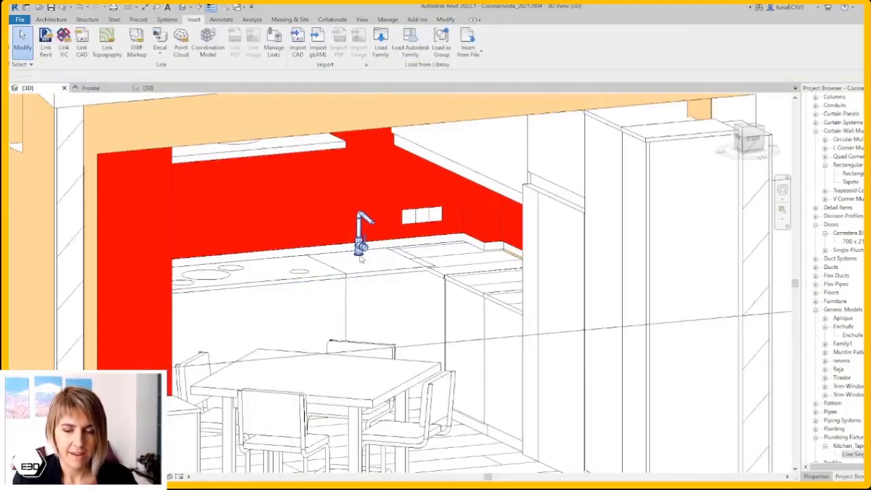
Step: Orbit to check the placed tap and show its Properties palette
middle_click_drag(359, 255, 472, 409, "shift")
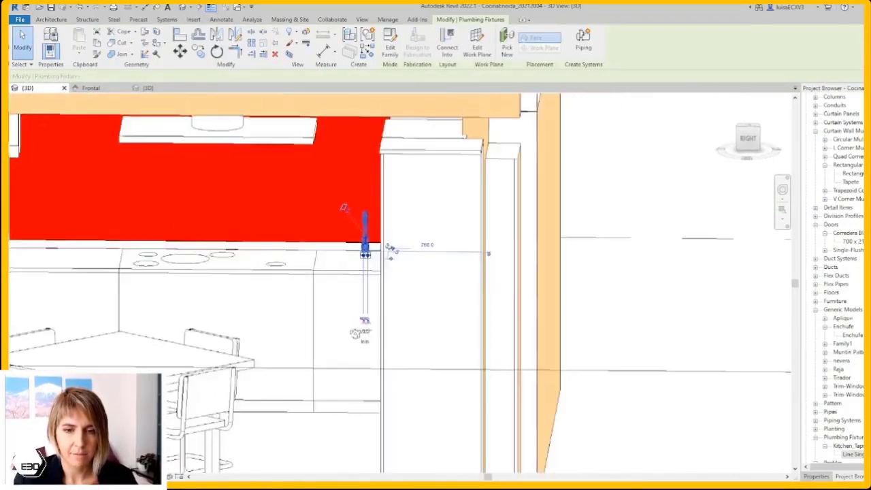
middle_click_drag(408, 340, 440, 293, "shift")
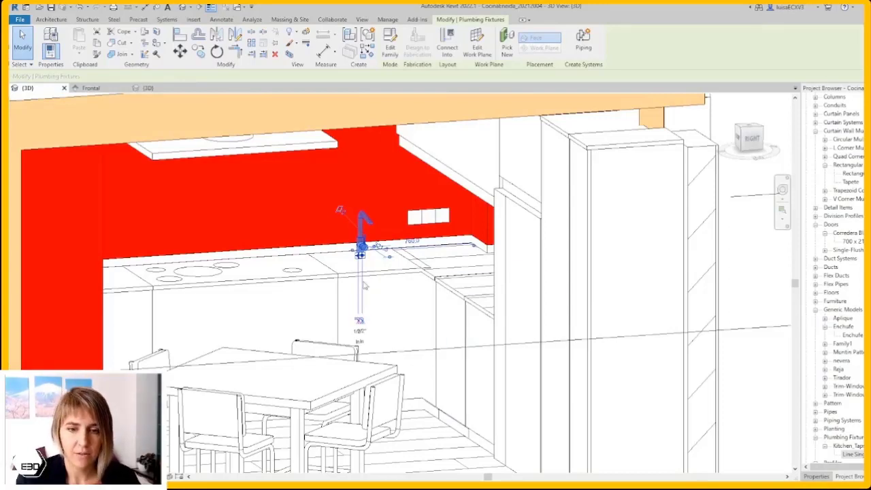
left_click(824, 477)
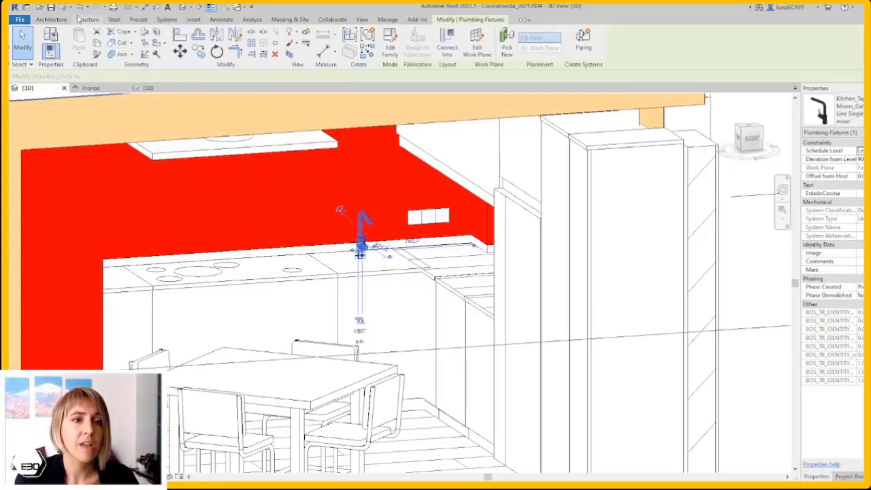
Step: Review the Manage tab's project parameters list, then close it unchanged
left_click(63, 22)
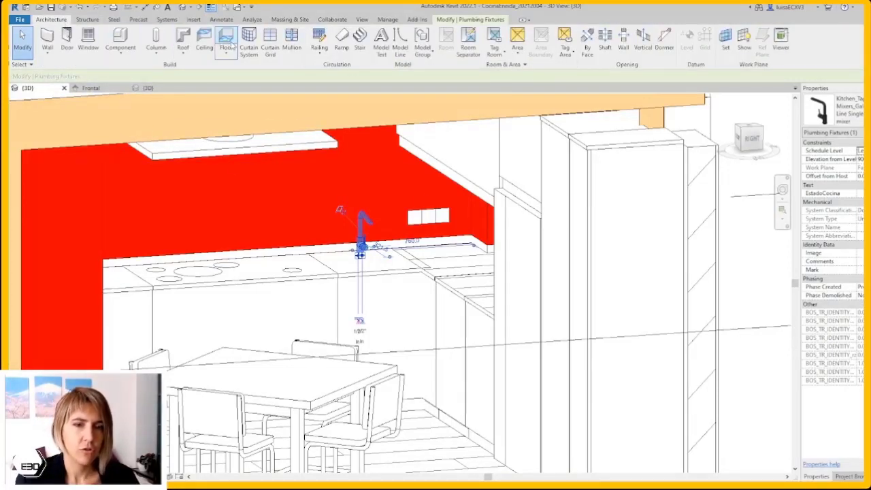
left_click(384, 21)
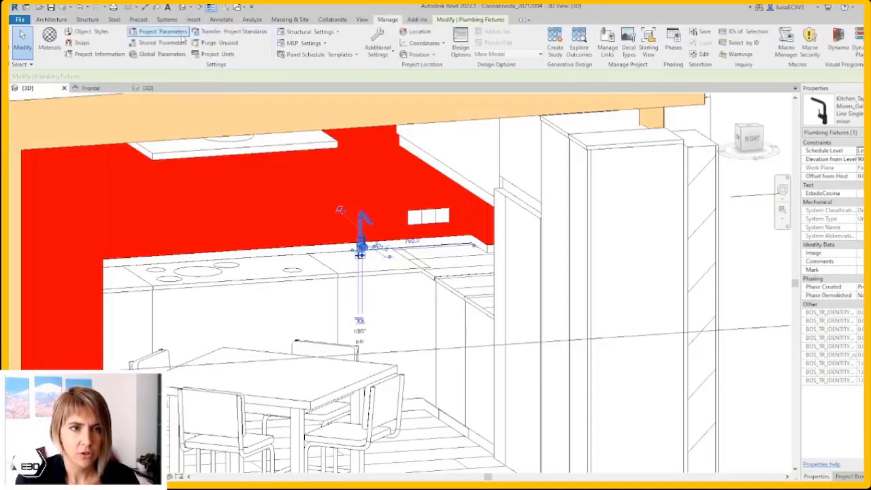
left_click(173, 34)
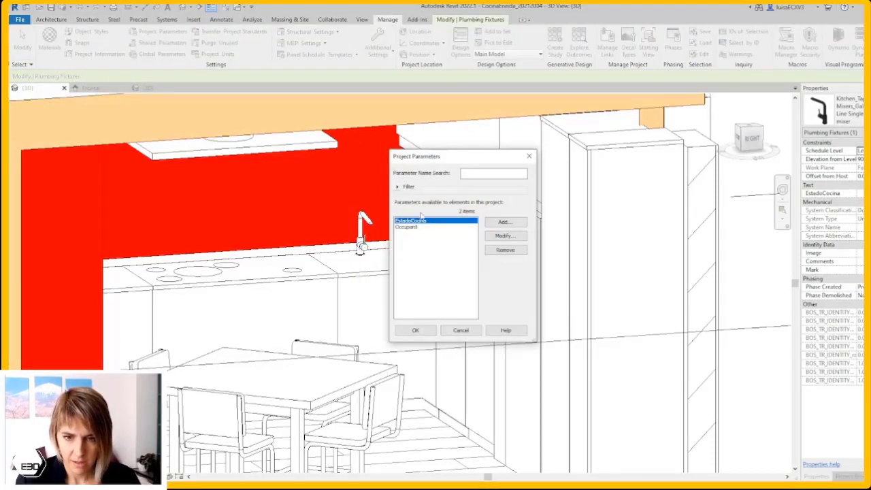
left_click(419, 228)
key("Up")
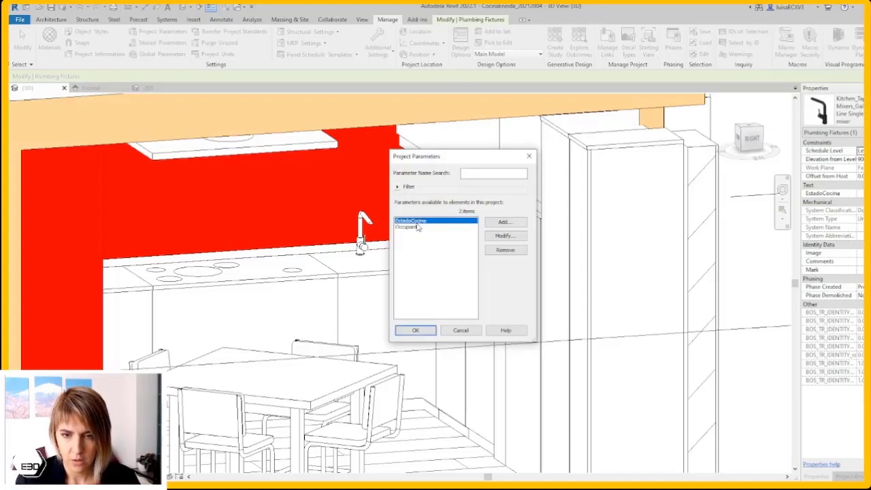
left_click(396, 188)
left_click(396, 189)
left_click(461, 330)
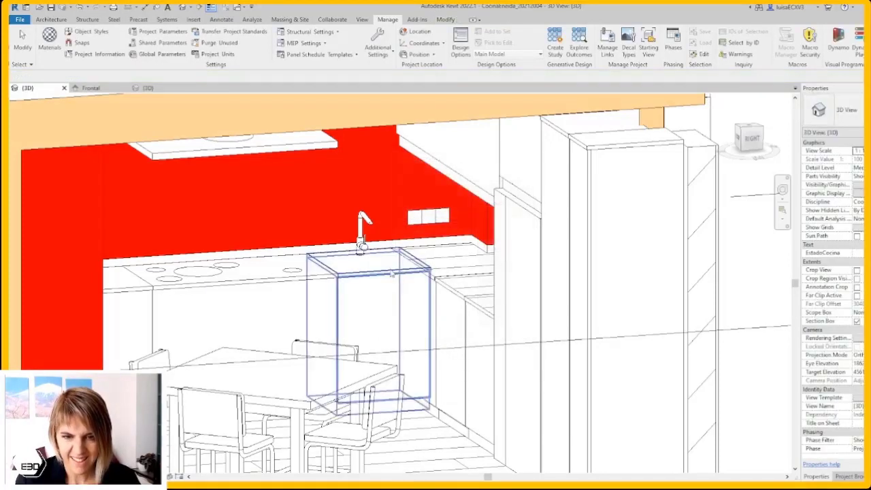
Step: Select the kitchen faucet and orbit to look straight at the kitchen wall
left_click(362, 241)
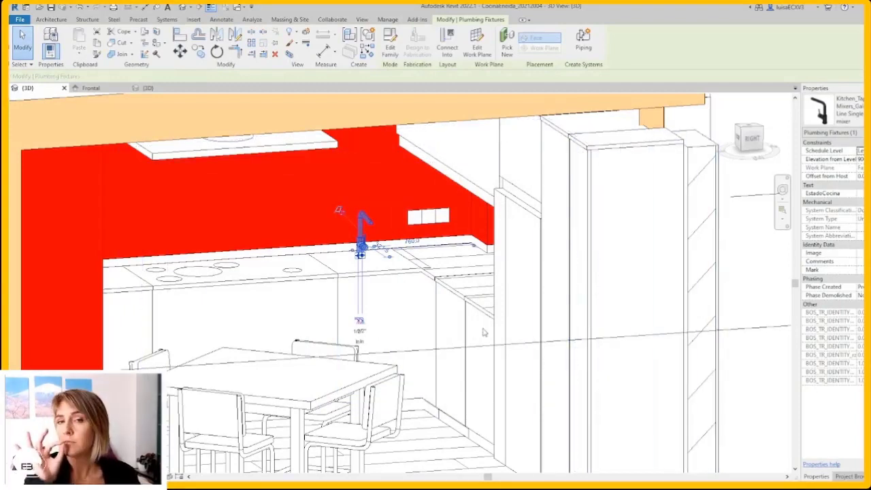
key("Escape")
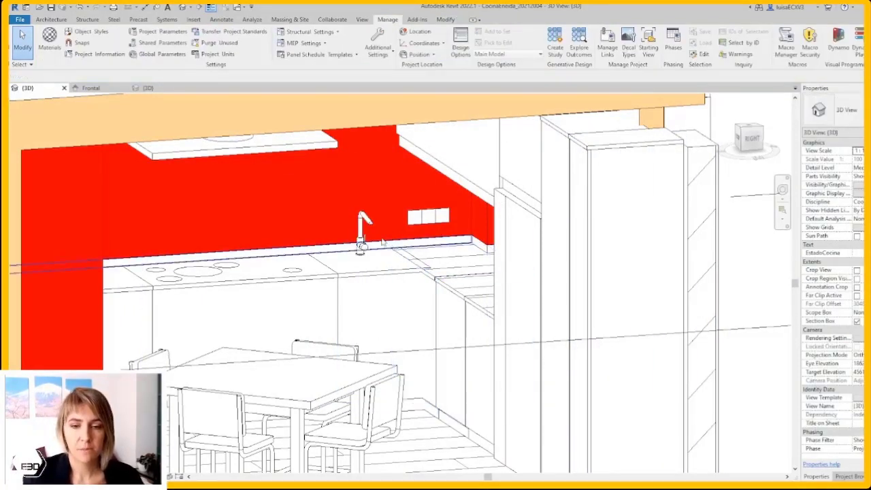
left_click(361, 242)
mouse_move(392, 321)
middle_mouse_down("shift")
mouse_move(411, 276)
mouse_move(347, 290)
mouse_move(337, 272)
middle_mouse_up("shift")
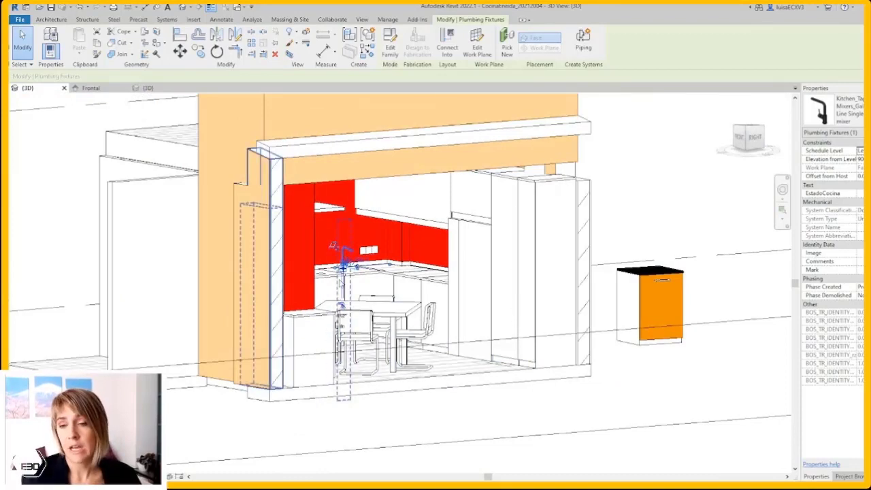
Step: Edit the orange cabinet's family and open its Frontal elevation view
left_click(713, 293)
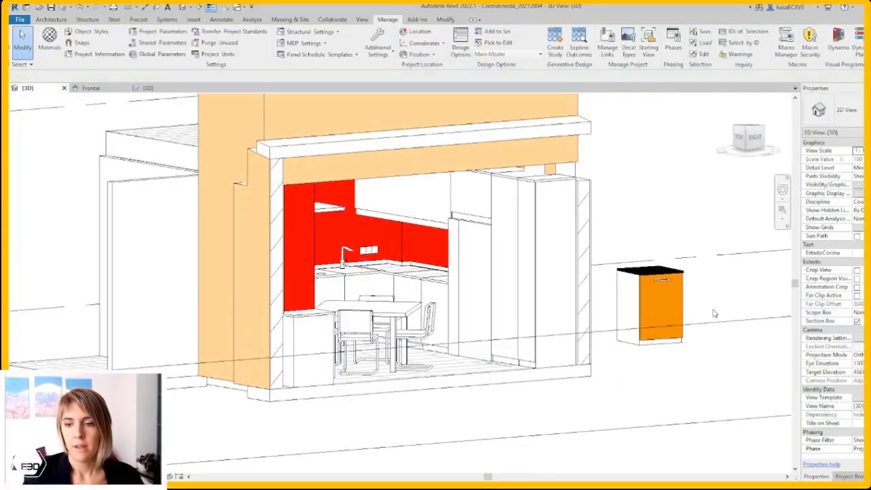
left_click(664, 292)
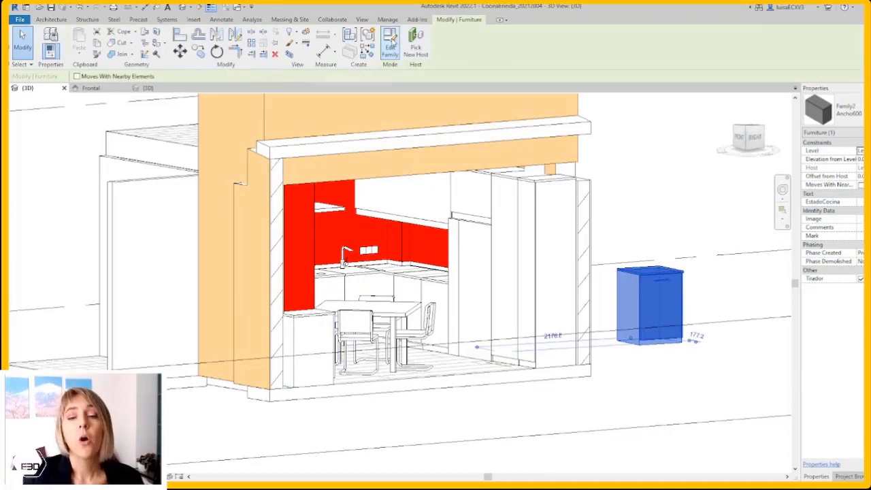
left_click(391, 42)
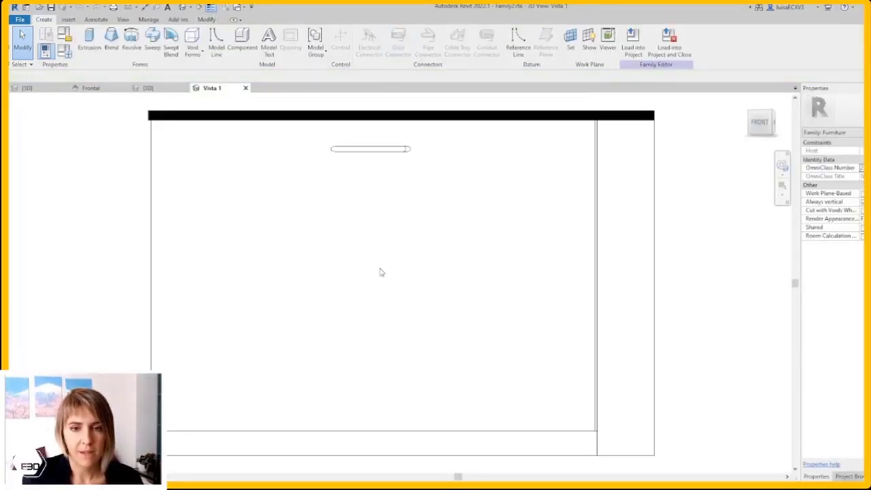
scroll(381, 272, "down", 3)
left_click(759, 113)
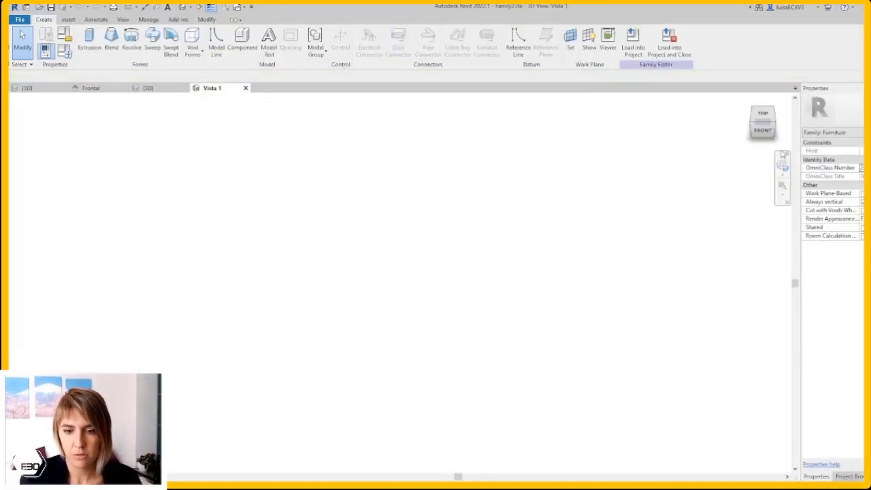
left_click(849, 476)
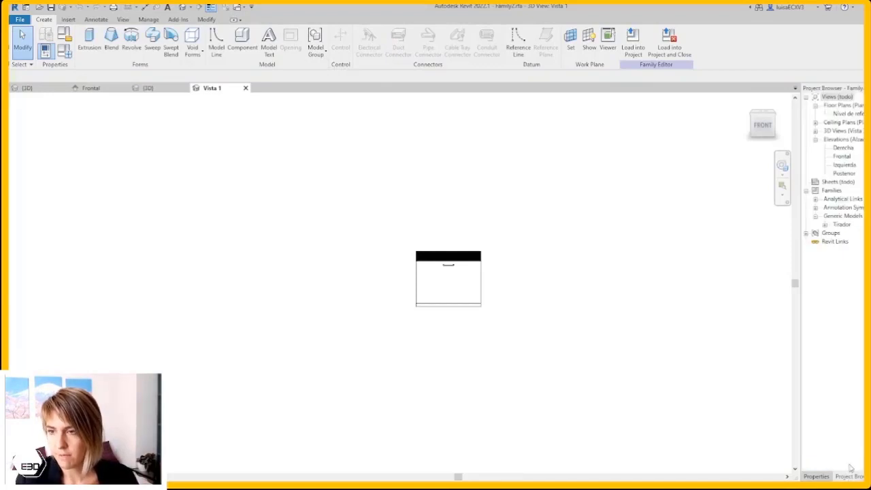
double_click(842, 157)
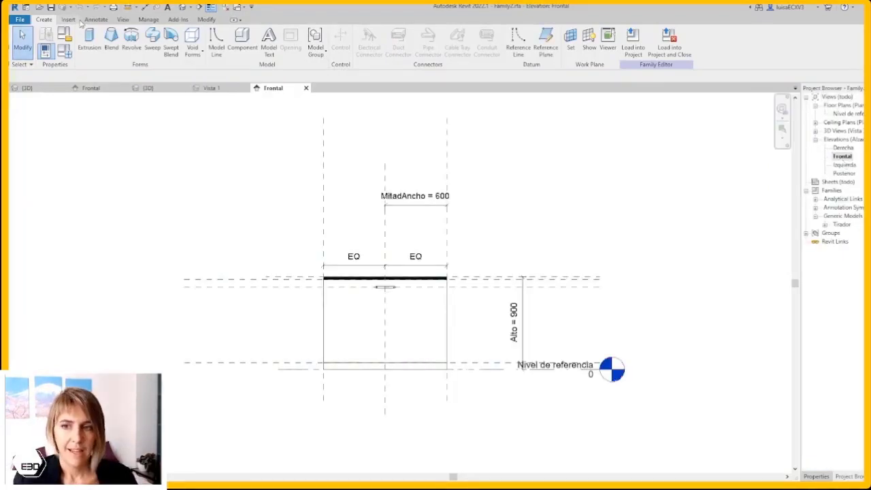
left_click(69, 19)
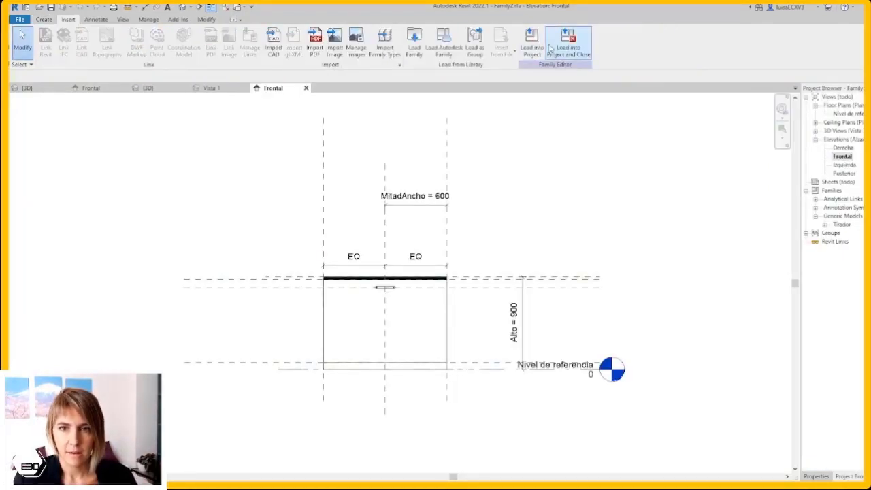
Step: Load the Kitchen_Taps-Mixers .rfa family into the cabinet family
left_click(414, 48)
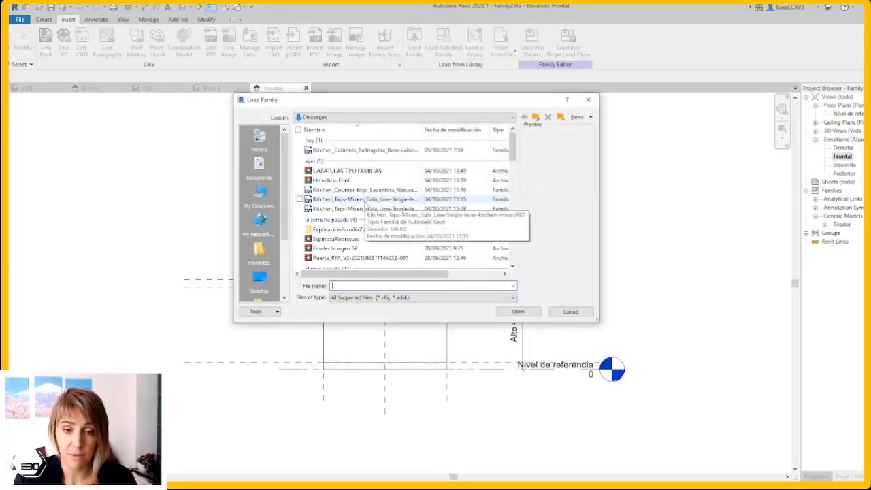
left_click(365, 201)
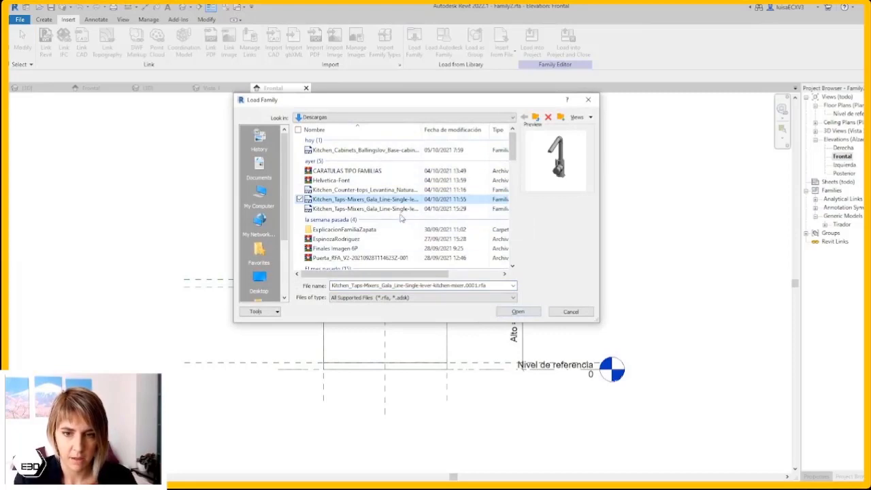
left_click(400, 209)
left_click(519, 312)
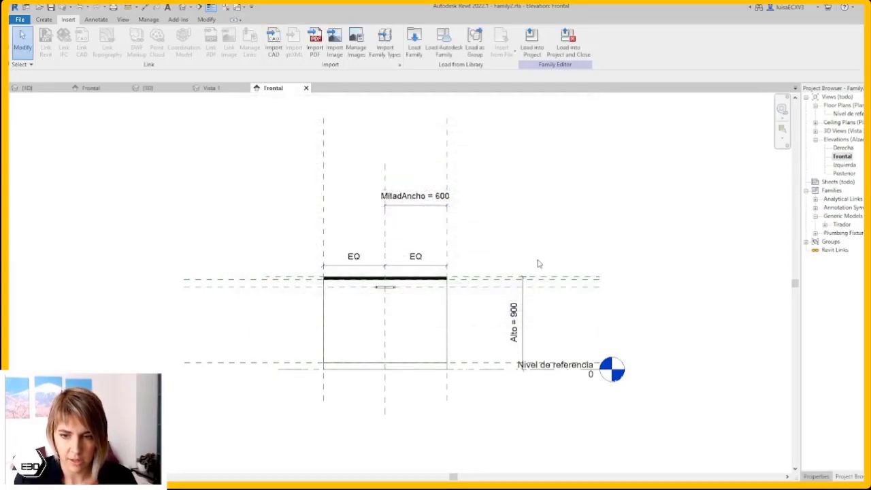
Step: Place the tap from Plumbing Fixtures on the black countertop in the 3D view
left_click(816, 234)
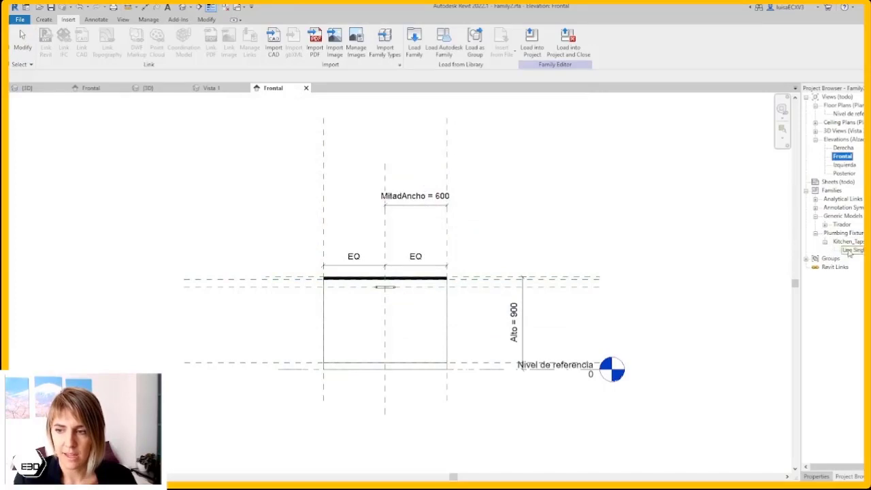
left_click_drag(499, 293, 488, 284)
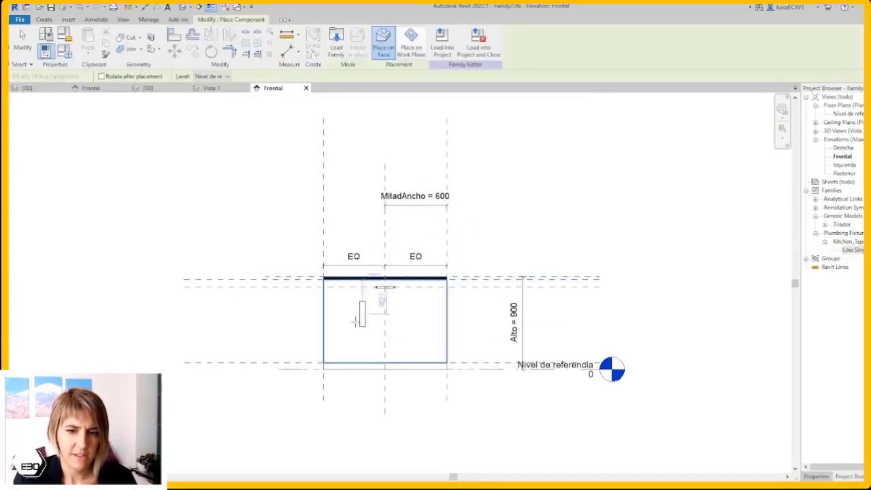
left_click(182, 7)
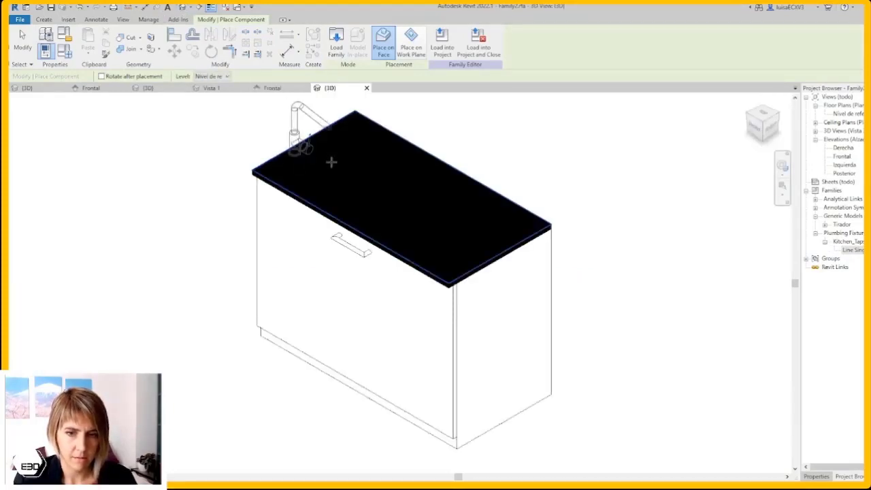
left_click(450, 184)
key("Escape")
Step: Rotate the placed tap into its new orientation on the countertop
left_click(444, 158)
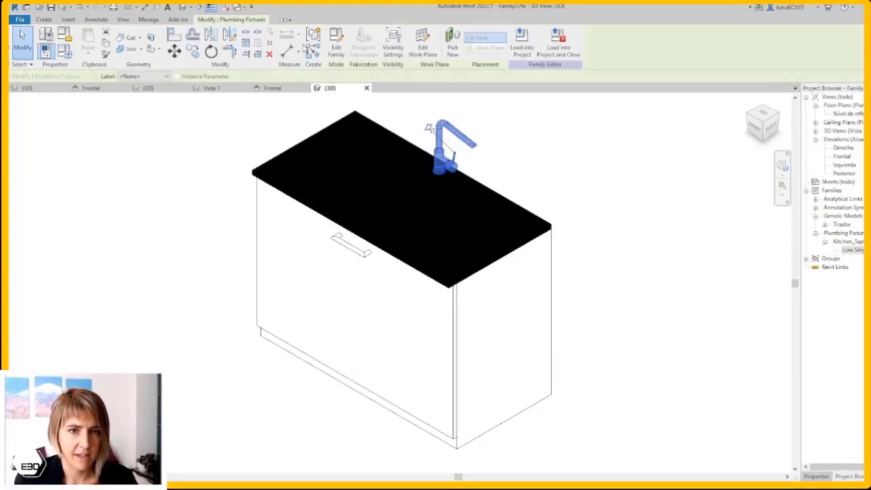
left_click(211, 51)
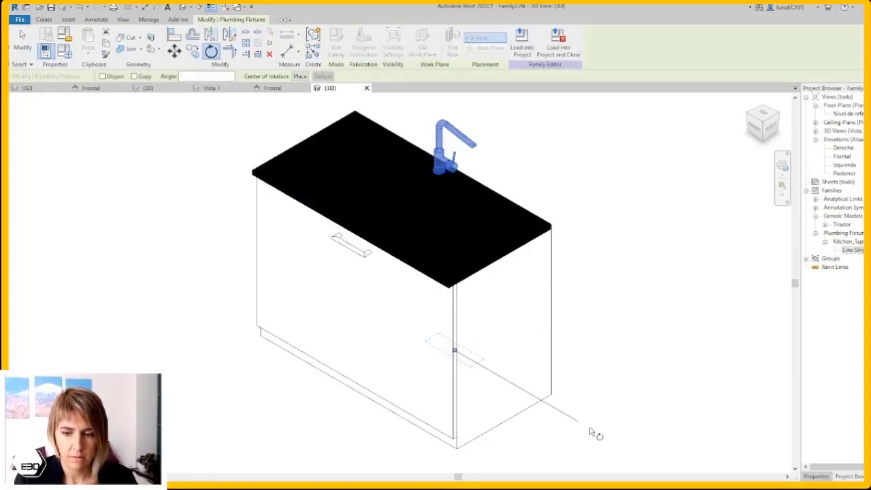
left_click(333, 426)
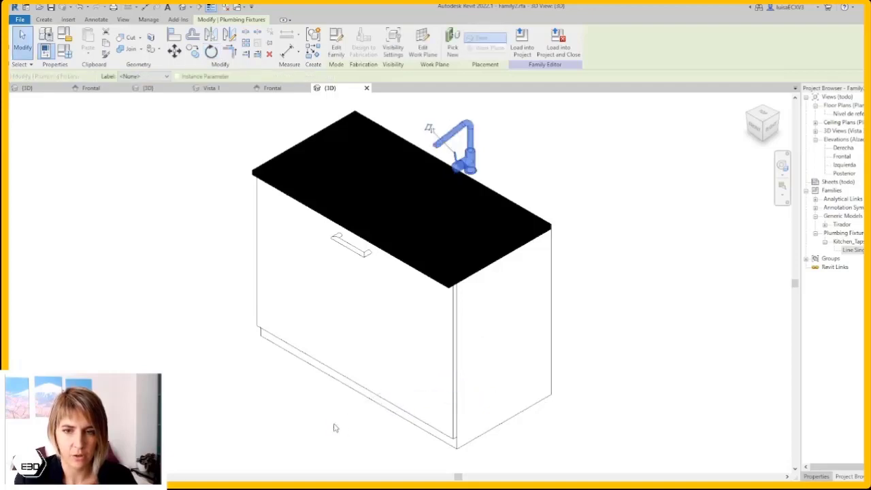
left_click(574, 180)
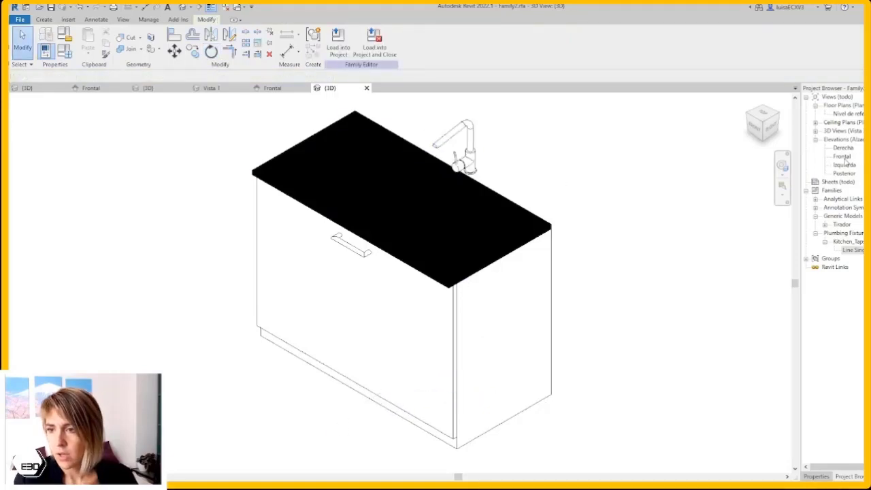
Step: In the Nivel de referencia plan, centre the tap on the countertop using Align (AL)
double_click(847, 113)
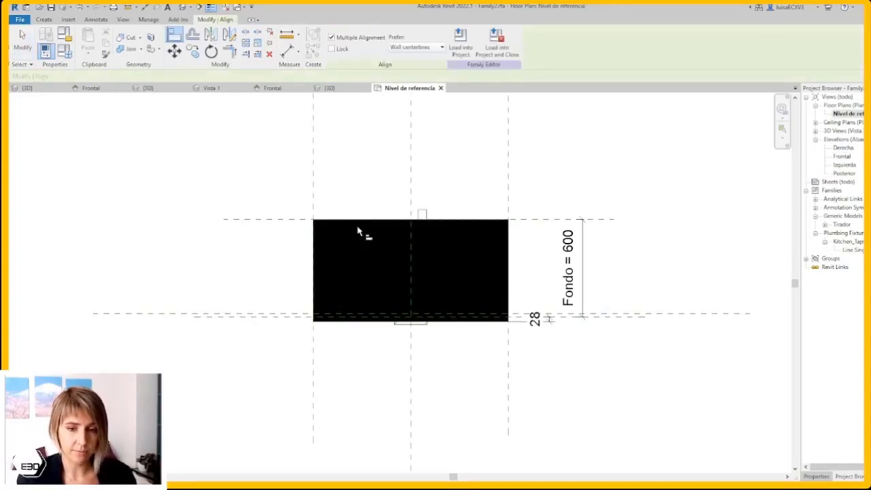
left_click(411, 205)
scroll(426, 218, "up", 3)
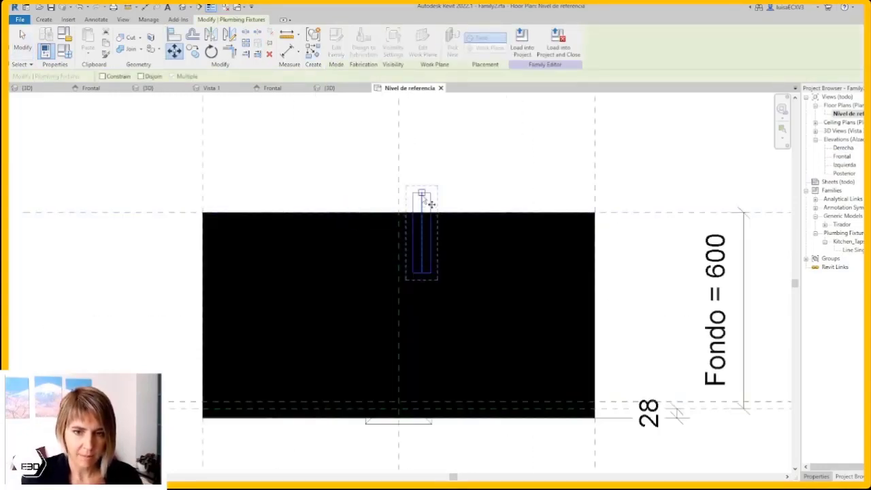
left_click(440, 124)
key("a")
key("l")
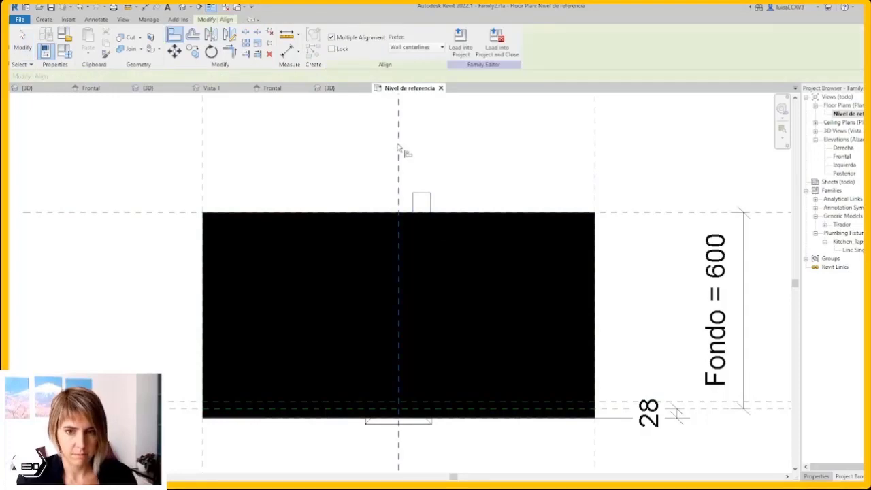
key("Escape")
scroll(408, 184, "down", 3)
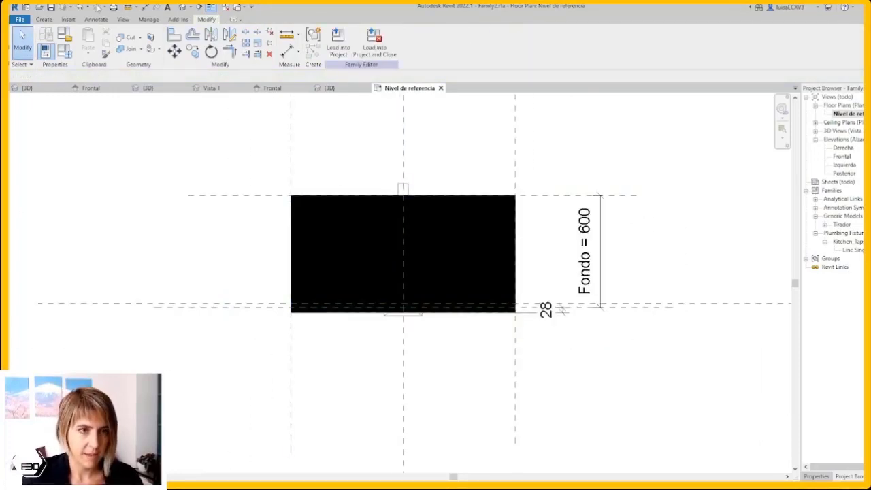
Step: Draw a horizontal reference plane near the back edge and align the tap to it
left_click(44, 19)
left_click(544, 39)
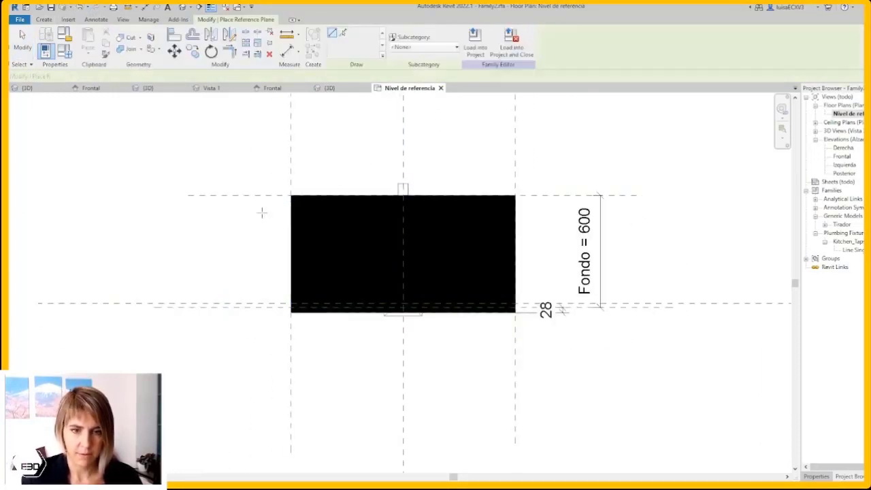
left_click(540, 216)
key("Escape")
key("Escape")
key("a")
key("l")
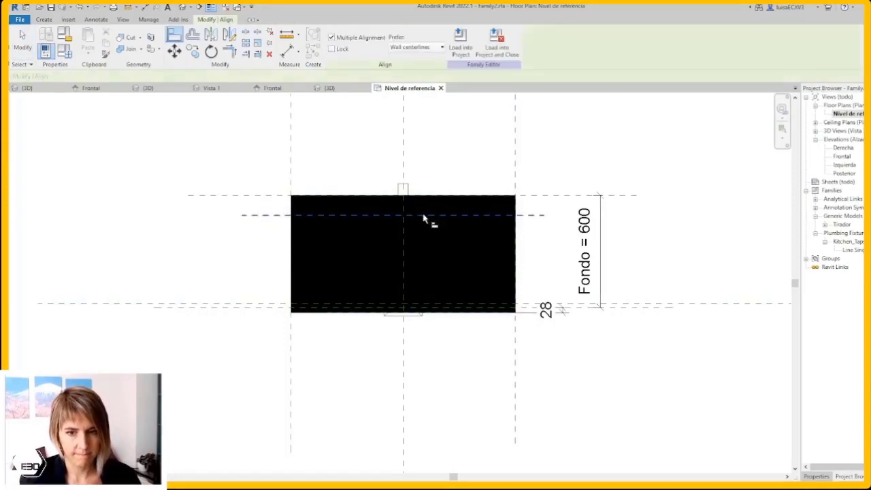
key("Escape")
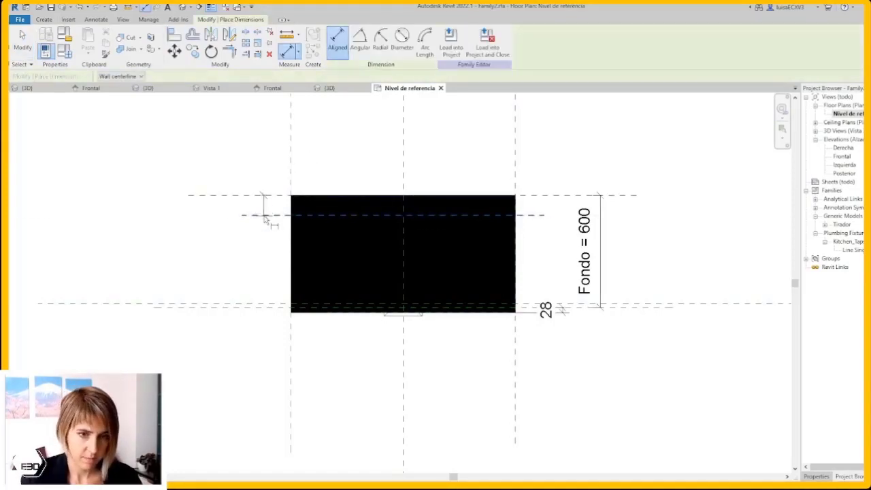
left_click(182, 7)
Step: Orbit to a front view and load the edited cabinet family into the kitchen project
scroll(541, 178, "down", 3)
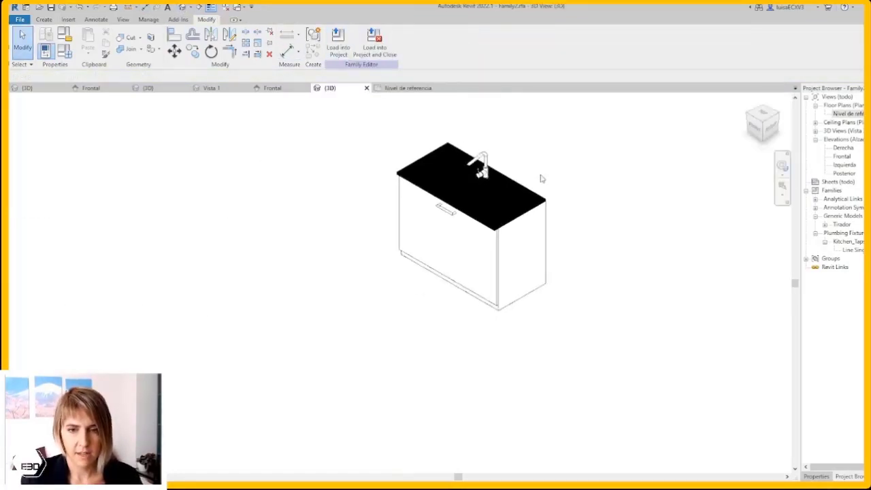
mouse_move(480, 217)
middle_mouse_down("shift")
mouse_move(352, 173)
mouse_move(451, 136)
mouse_move(374, 106)
middle_mouse_up("shift")
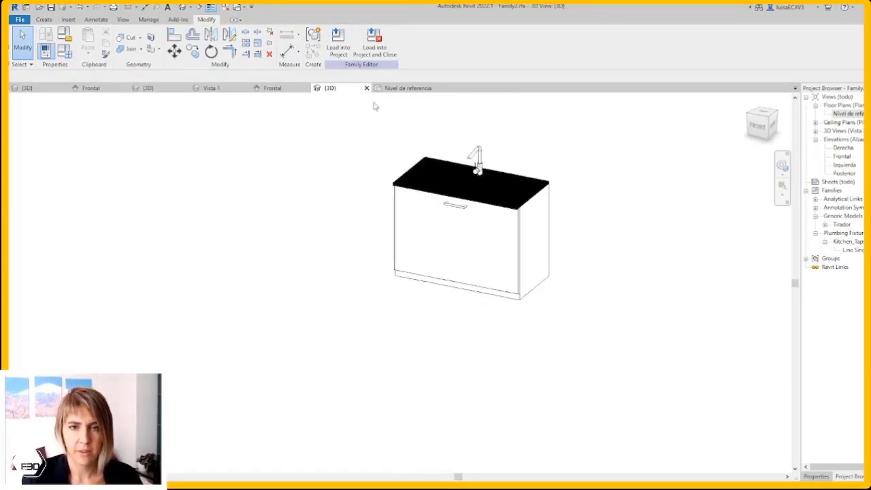
left_click(339, 42)
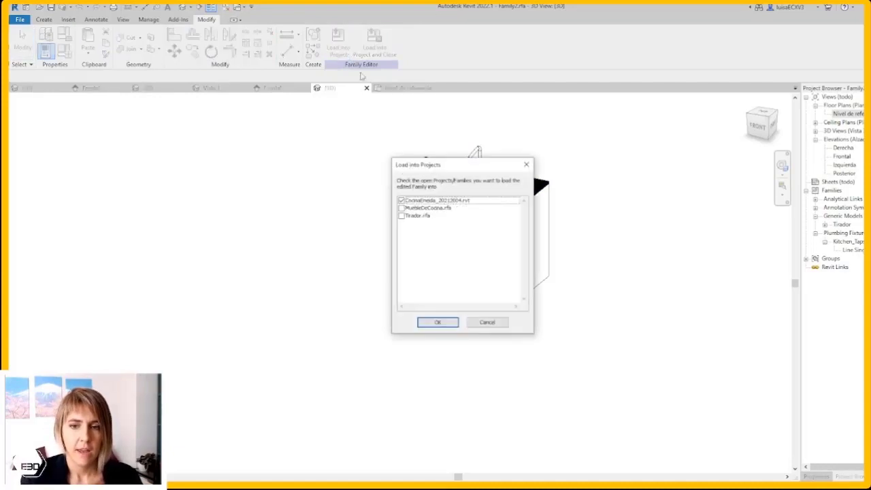
left_click(436, 323)
scroll(714, 275, "up", 3)
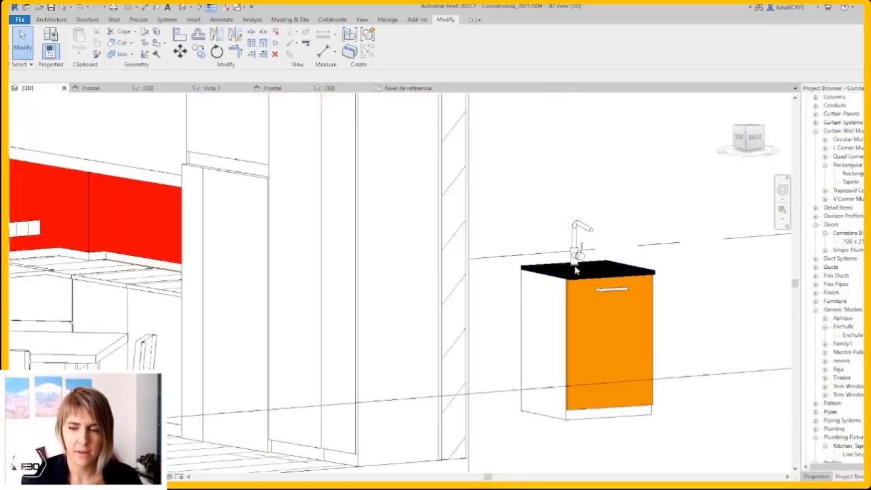
scroll(449, 300, "up", 3)
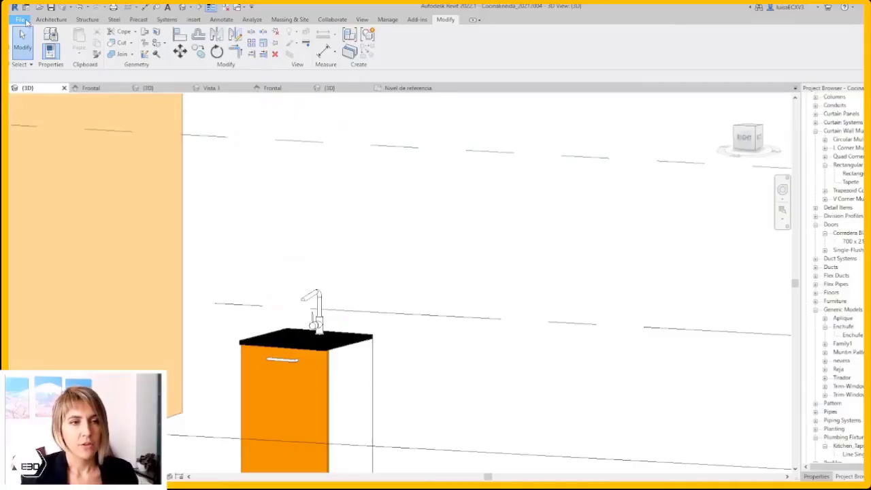
left_click(22, 19)
mouse_move(41, 56)
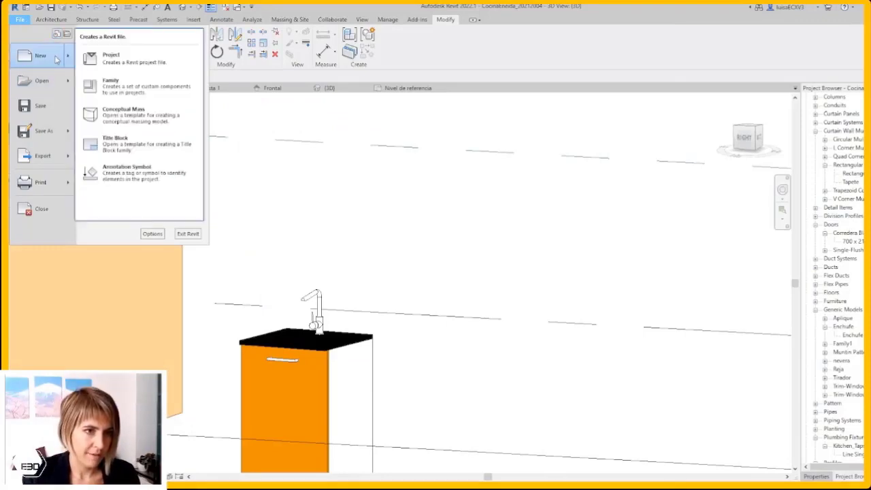
left_click(141, 87)
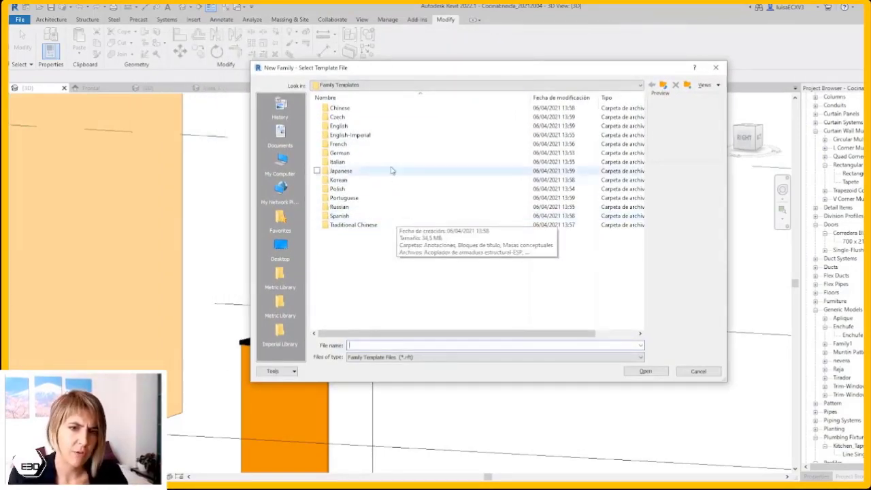
double_click(374, 218)
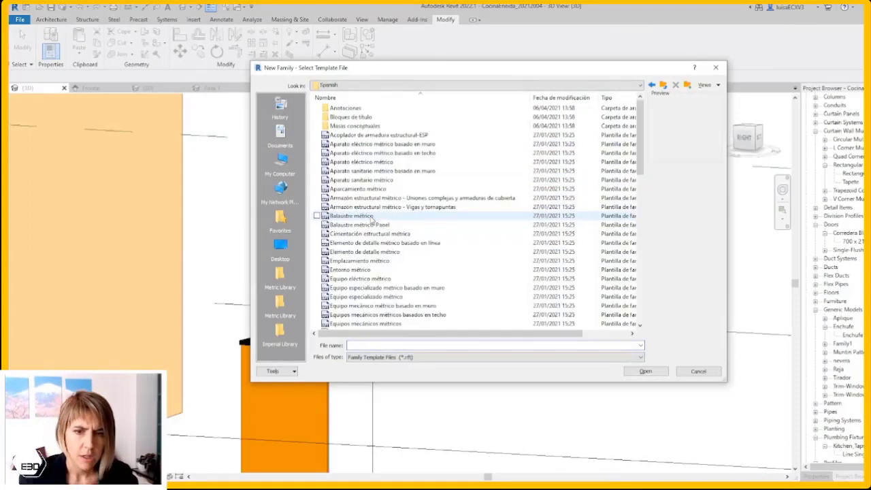
scroll(383, 218, "down", 10)
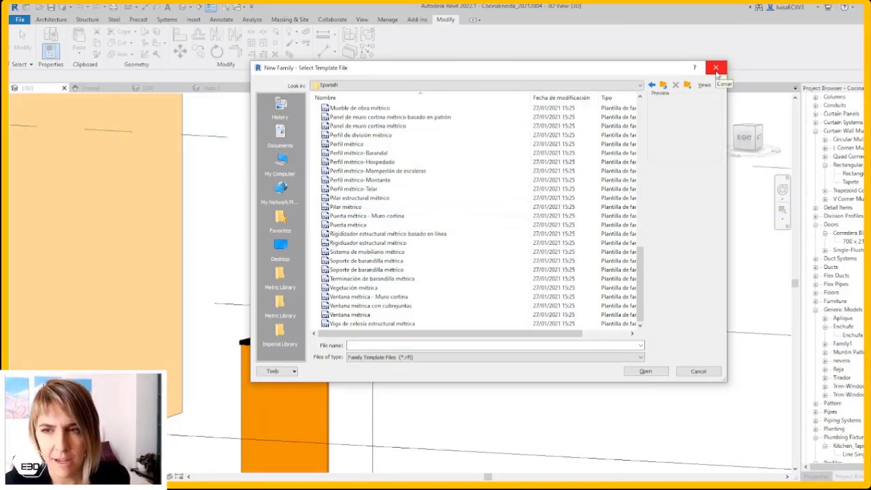
left_click(716, 68)
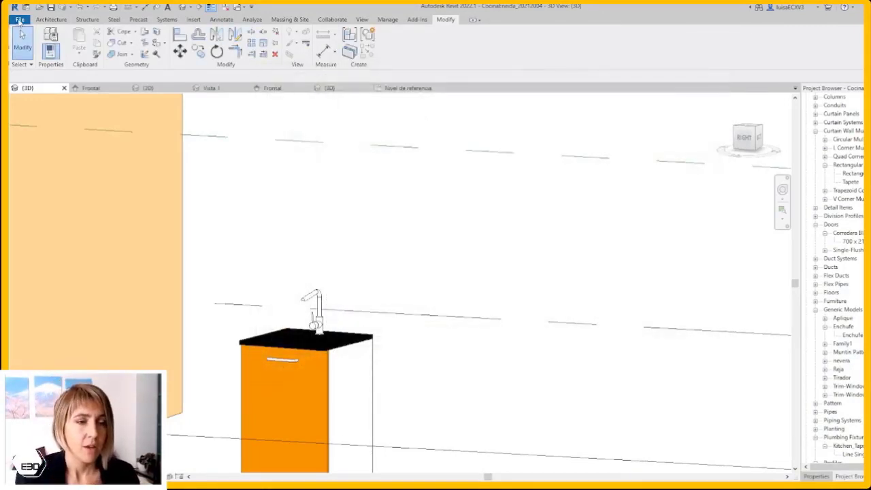
Step: Open File > Options and go to the File Locations settings
left_click(20, 20)
scroll(88, 170, "down", 1)
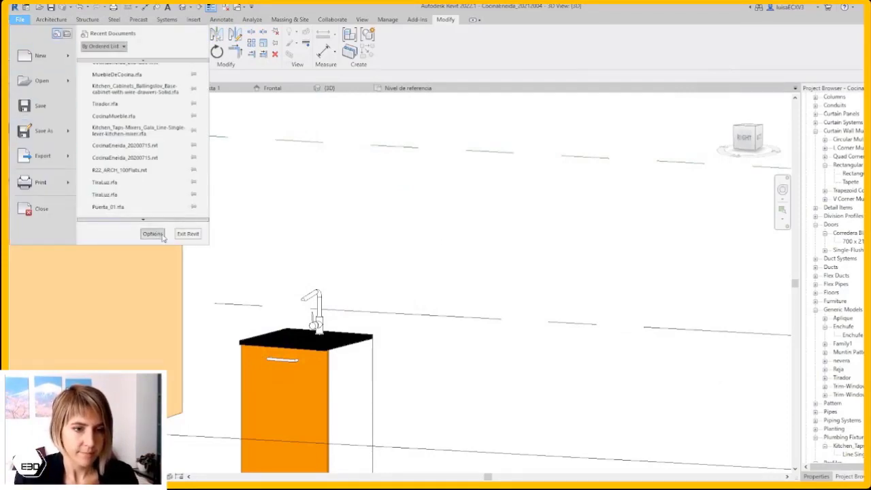
left_click(153, 234)
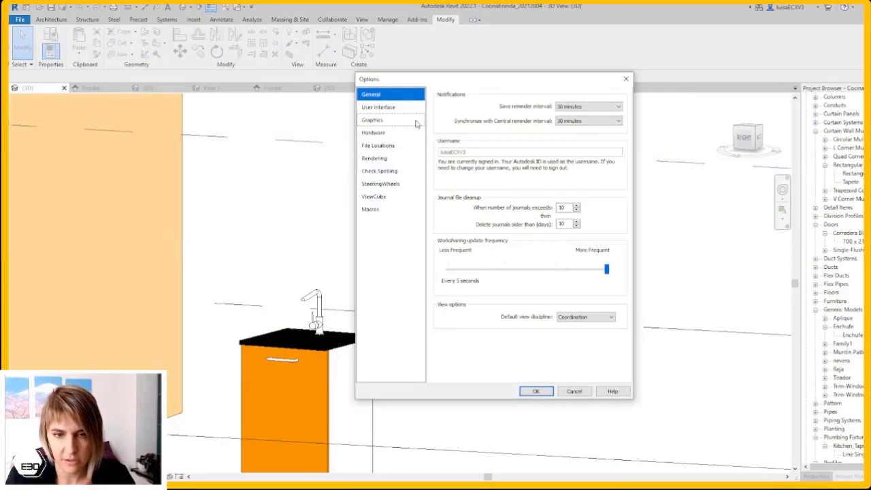
left_click(379, 146)
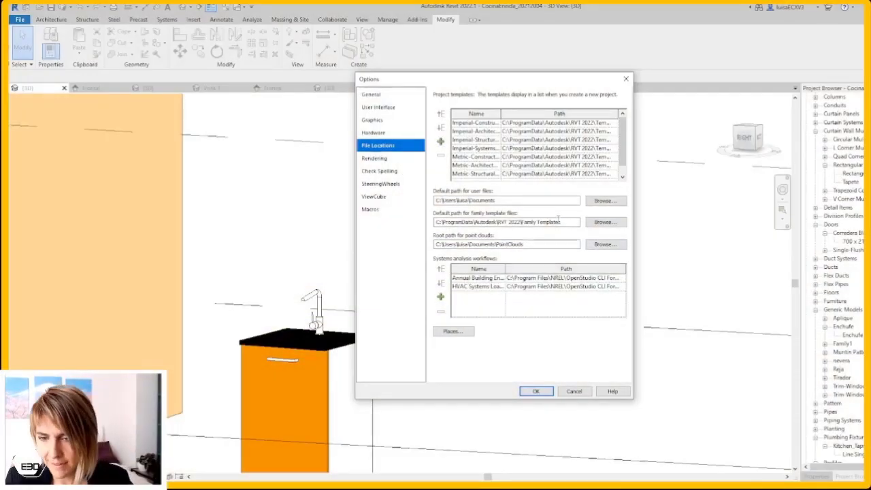
Step: Browse for the folder set as Default path for family template files
left_click(601, 224)
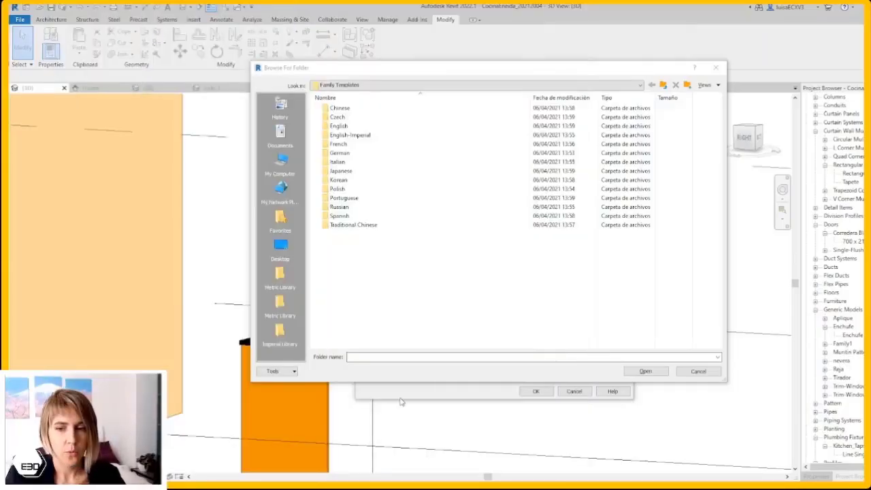
Step: Close the folder picker, Google 'family templates revit' and open the Autodesk article in a new tab
left_click(699, 372)
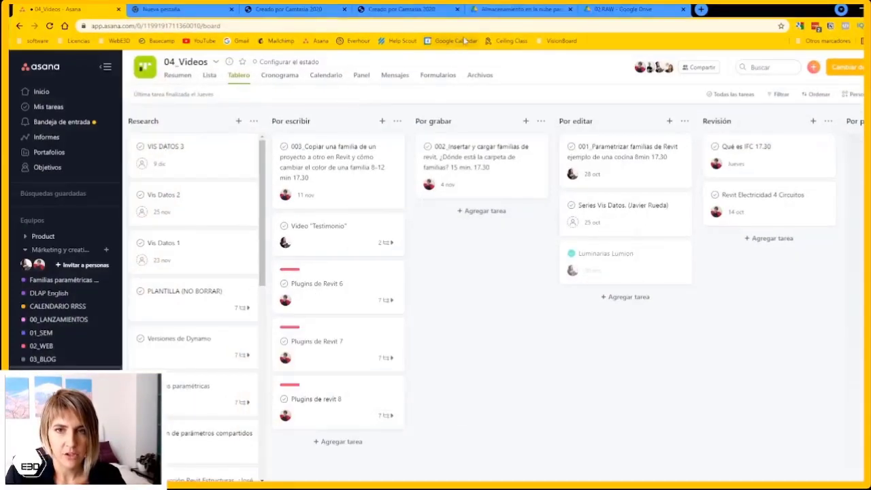
left_click(702, 9)
type("famili")
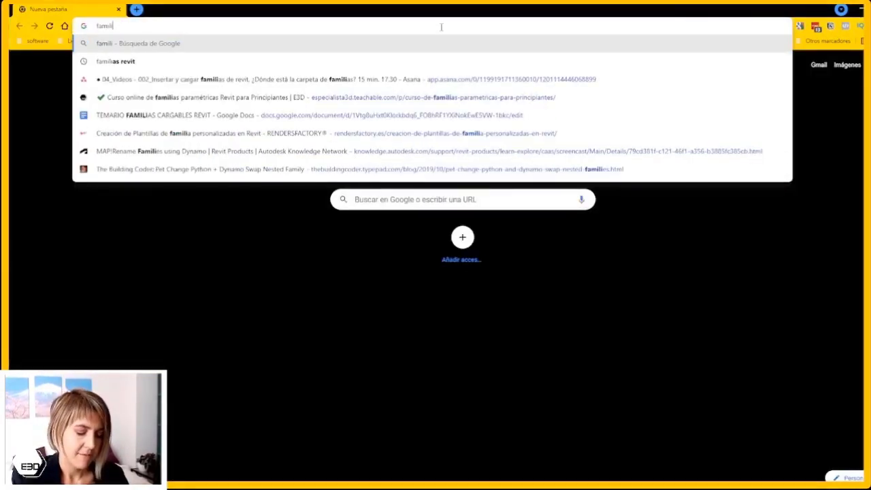
key("BackSpace")
type("y")
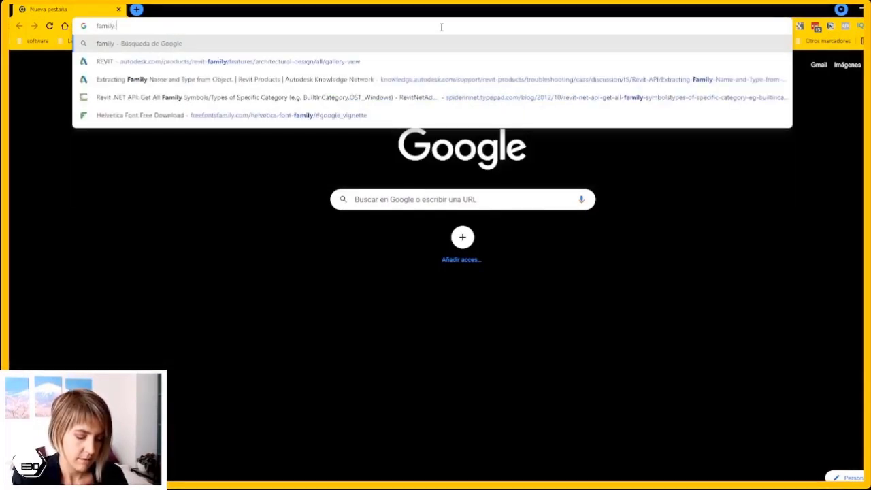
type(" templates rev")
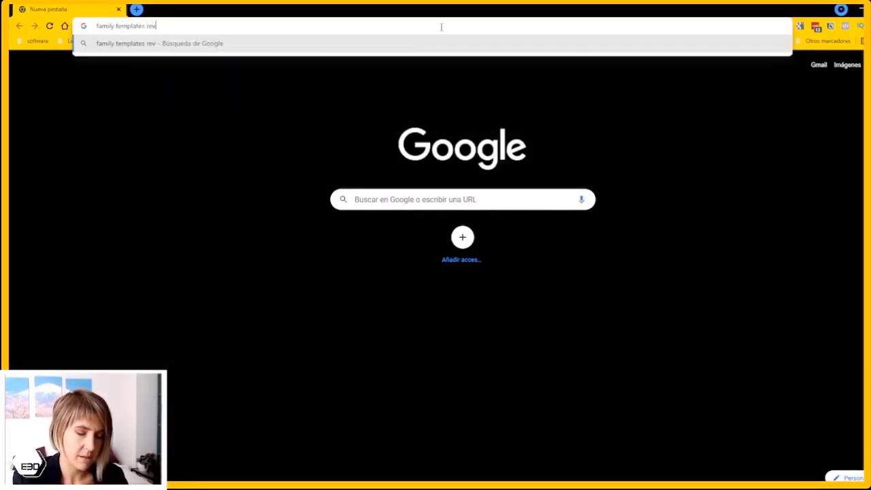
type("it")
key("Return")
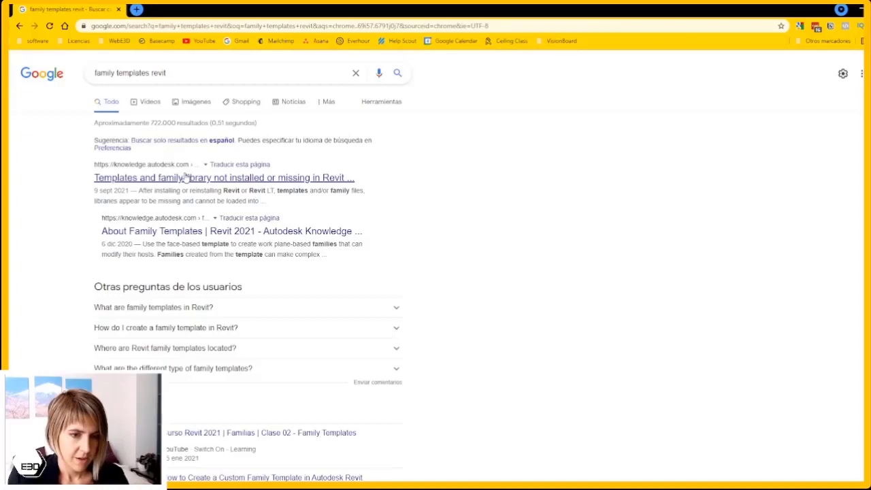
right_click(186, 176)
left_click(224, 180)
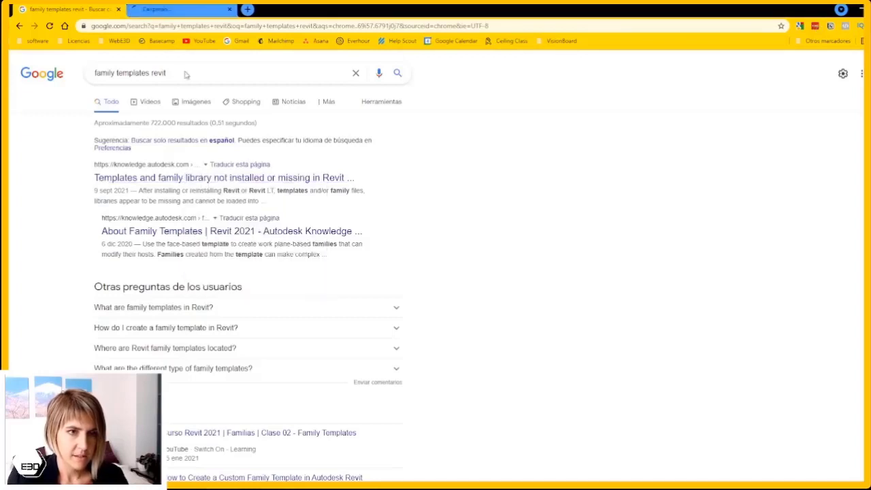
left_click(182, 8)
Step: Follow the article's link to the How to download Revit Content page
scroll(436, 293, "down", 1)
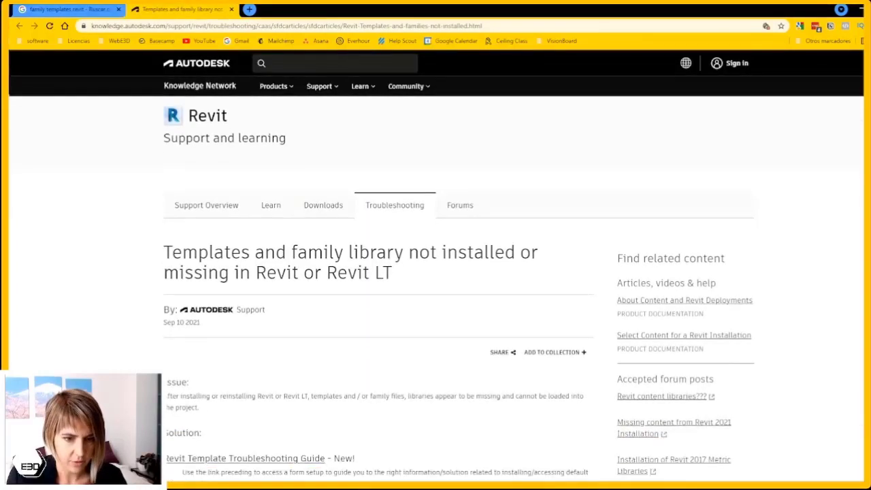
scroll(436, 292, "down", 15)
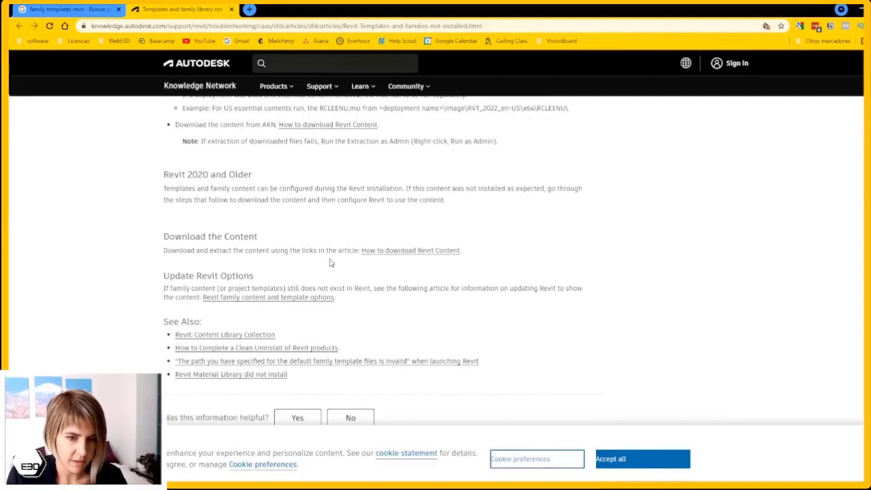
left_click(373, 253)
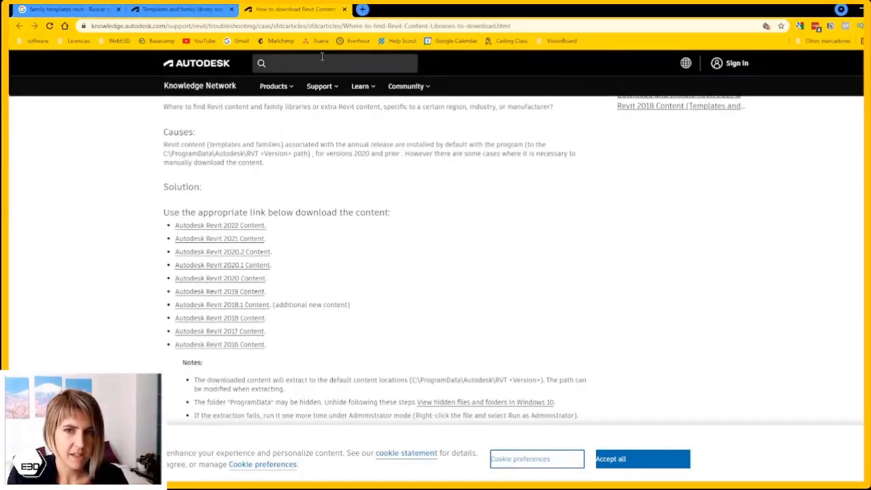
left_click(540, 24)
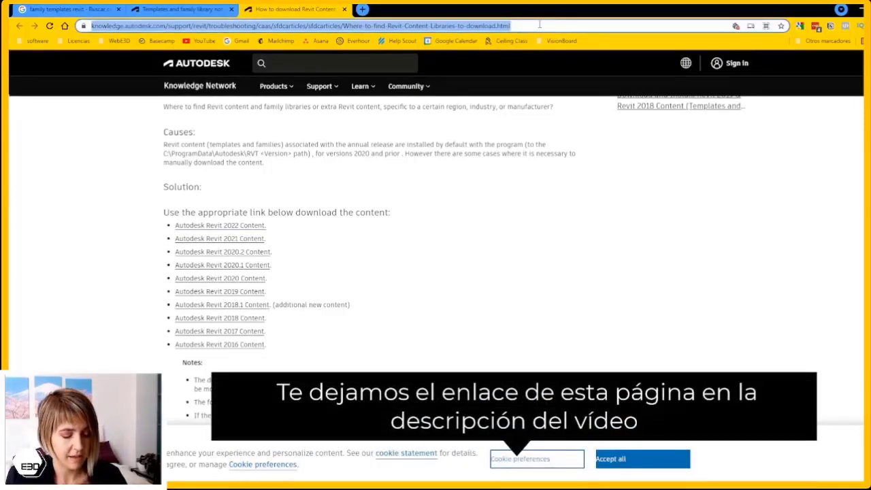
left_click(341, 174)
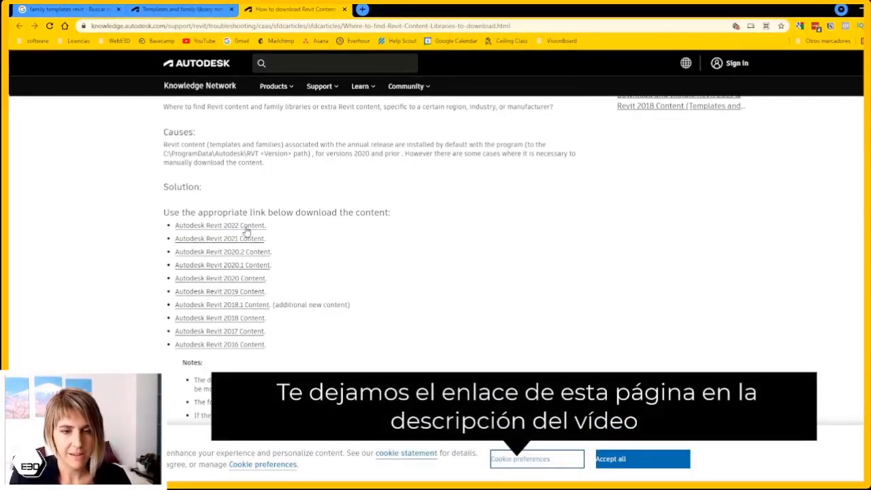
Step: Open the Autodesk Revit 2022 Content page and browse its per-language content packs
left_click(247, 228)
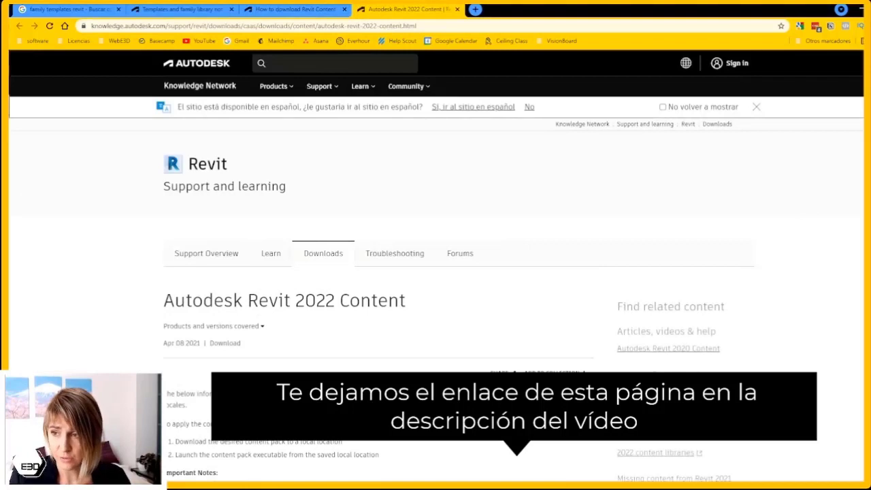
scroll(378, 272, "down", 10)
scroll(378, 272, "down", 1)
scroll(379, 273, "down", 1)
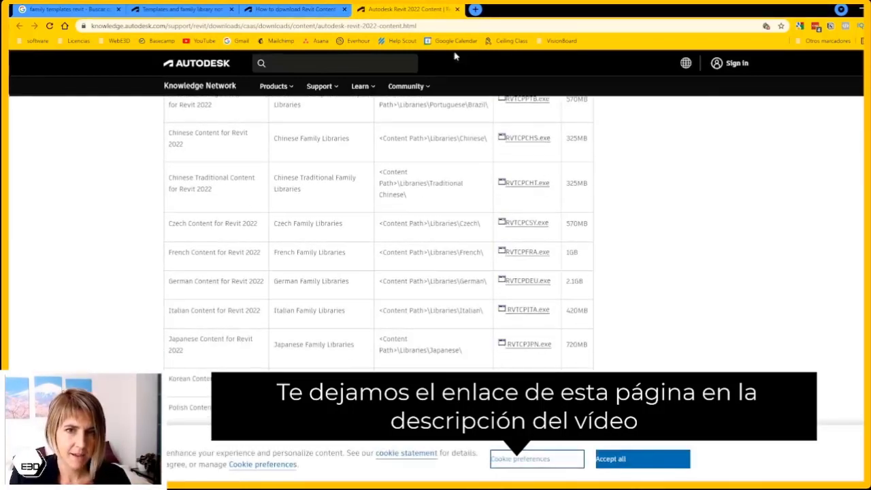
left_click(425, 28)
left_click(377, 198)
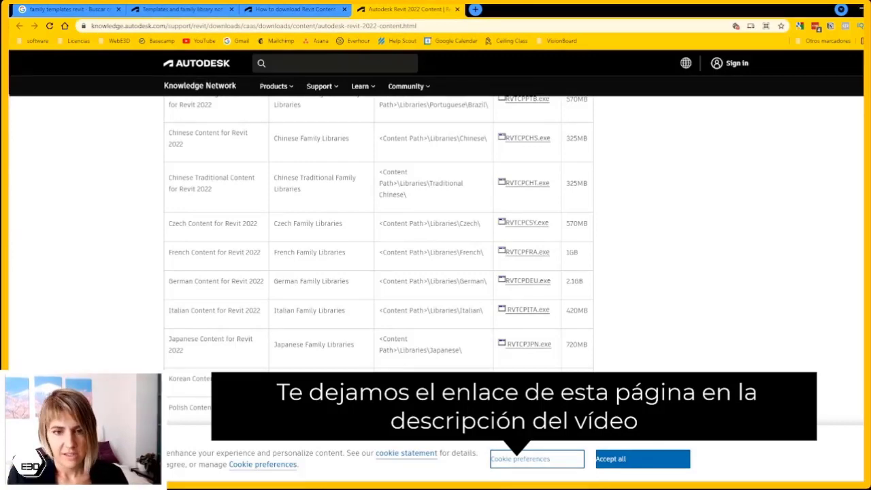
scroll(379, 272, "up", 1)
scroll(379, 272, "down", 4)
scroll(379, 273, "down", 2)
scroll(379, 272, "down", 1)
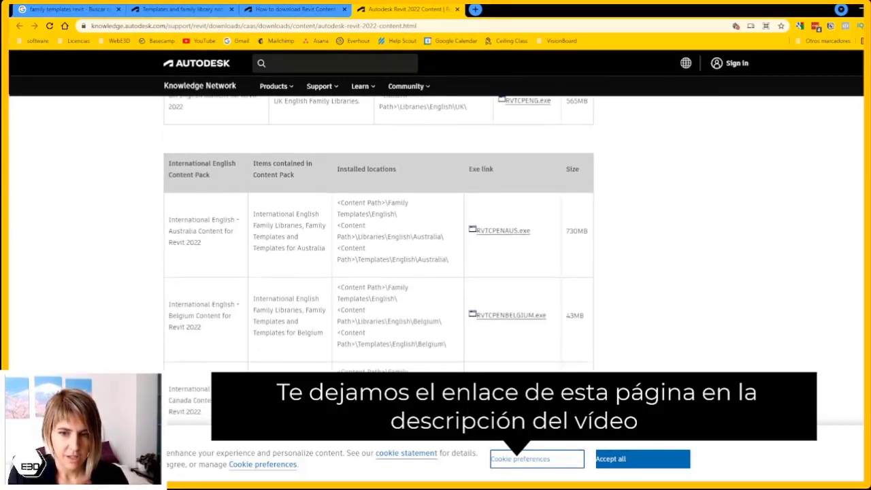
scroll(379, 272, "up", 10)
scroll(379, 272, "up", 10)
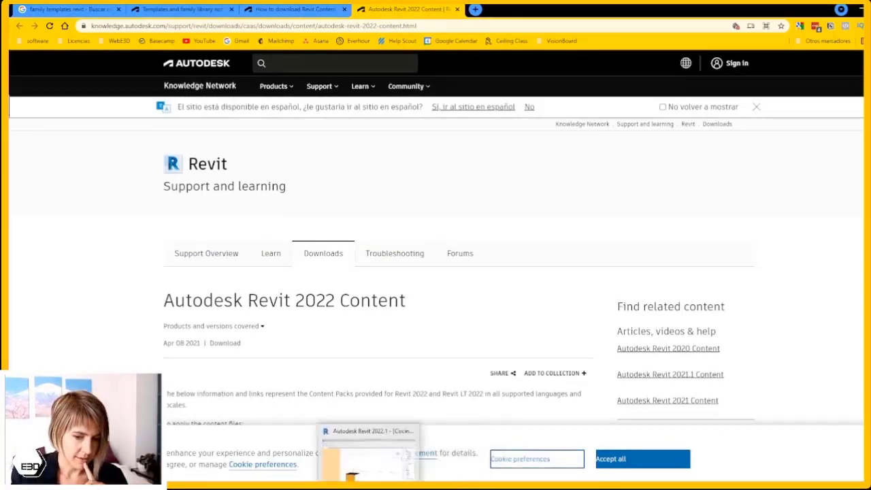
Step: Back in Revit, cancel the Options dialog, then zoom out and orbit the kitchen 3D model
left_click(370, 450)
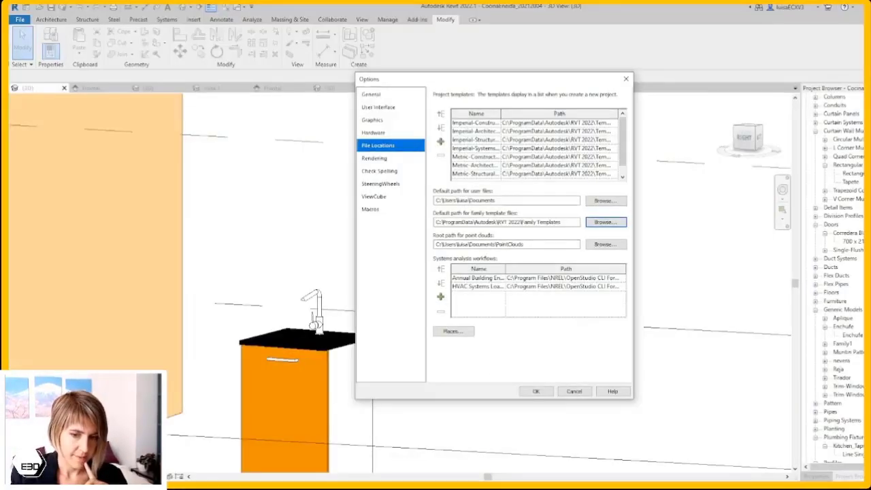
left_click(576, 392)
scroll(436, 251, "down", 3)
scroll(440, 252, "down", 1)
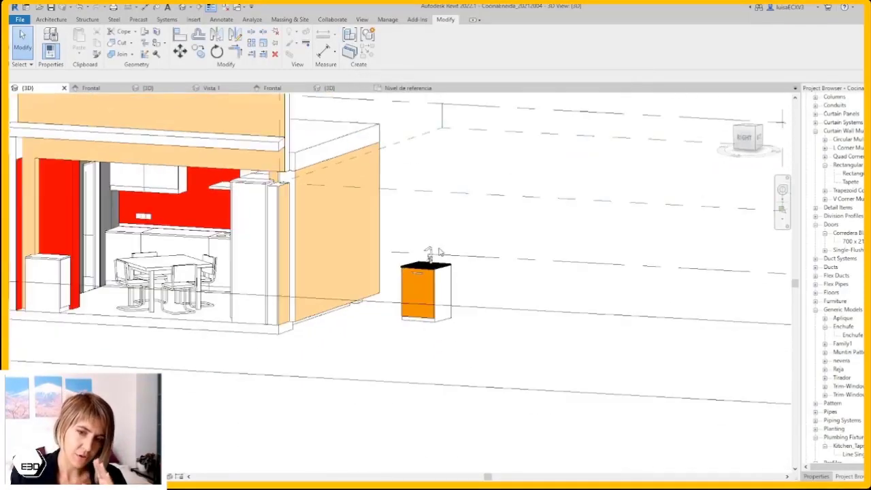
scroll(548, 269, "down", 2)
scroll(549, 268, "down", 1)
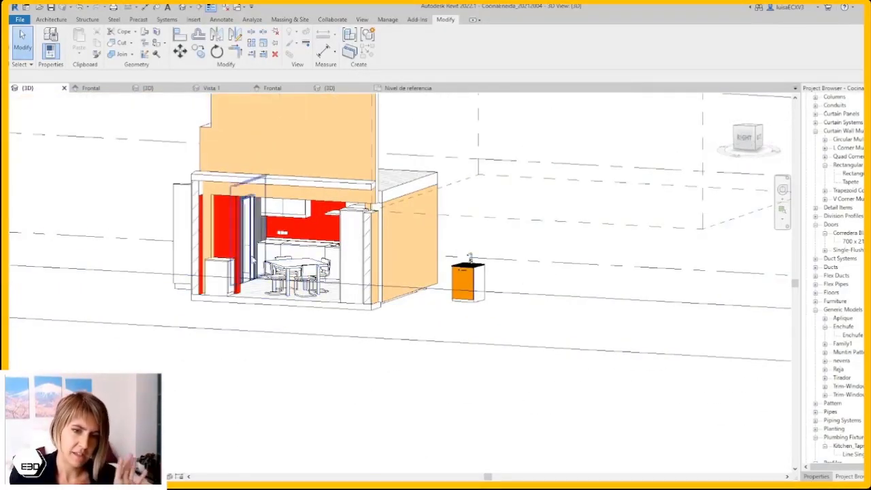
middle_click_drag(152, 337, 395, 352, "shift")
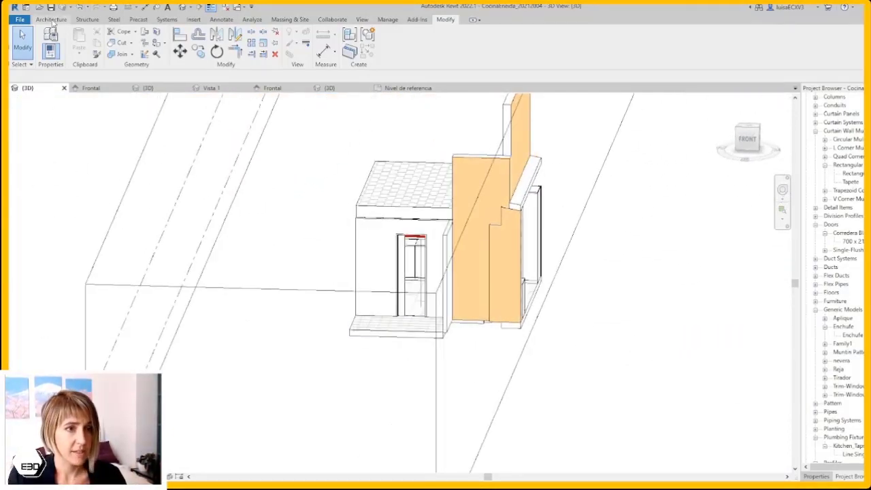
Step: Start a Door, browse Load Family and pick a kitchen tap file, then cancel placement without adding a door
left_click(51, 20)
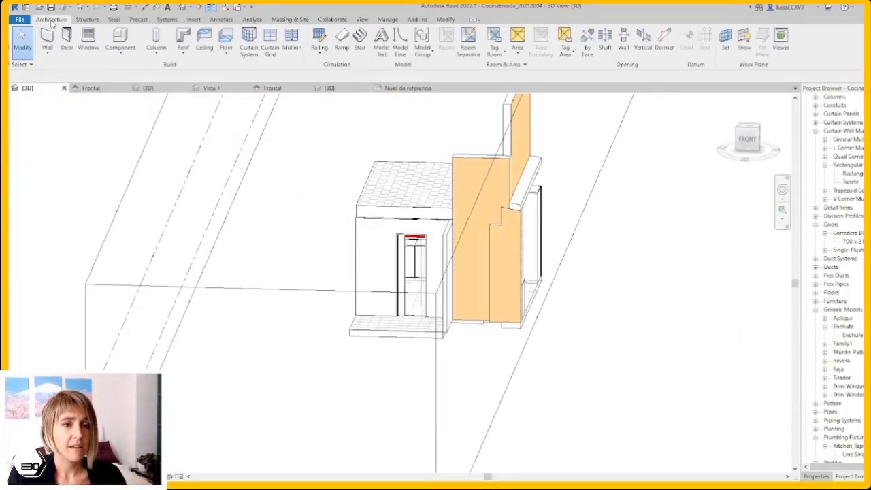
left_click(68, 40)
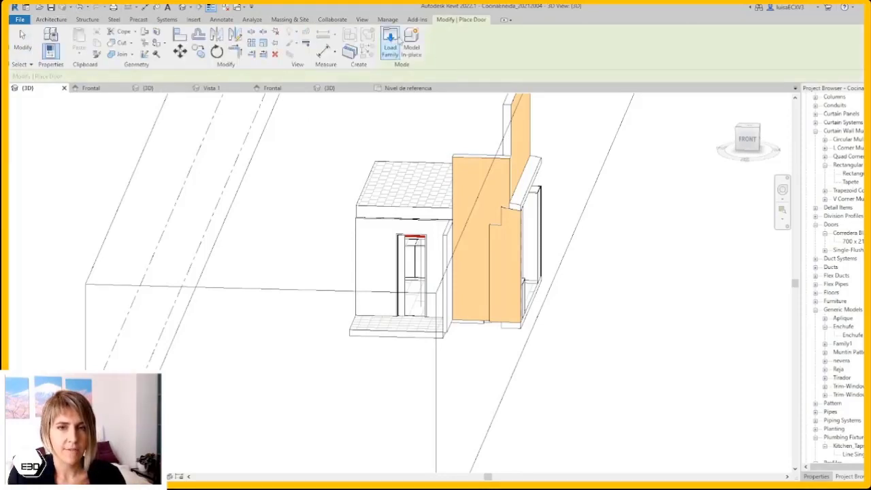
left_click(392, 39)
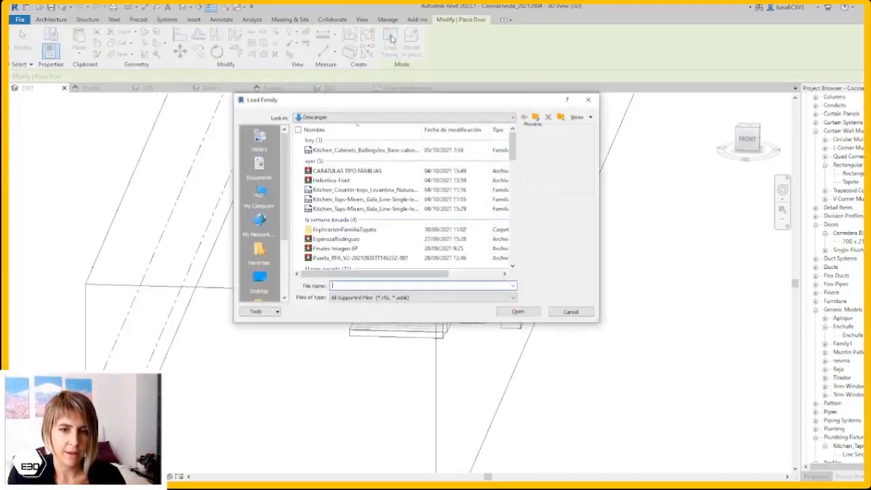
mouse_move(517, 150)
left_mouse_down()
mouse_move(521, 238)
mouse_move(518, 138)
left_mouse_up()
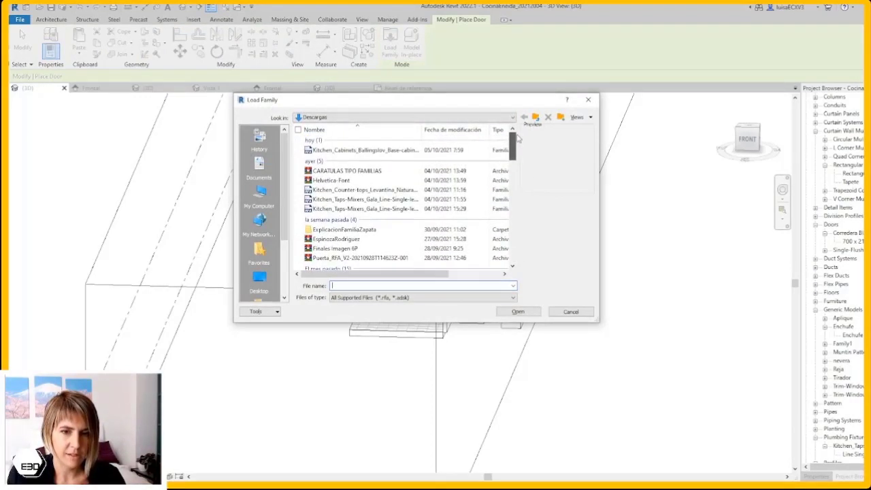
left_click(341, 209)
left_click(514, 313)
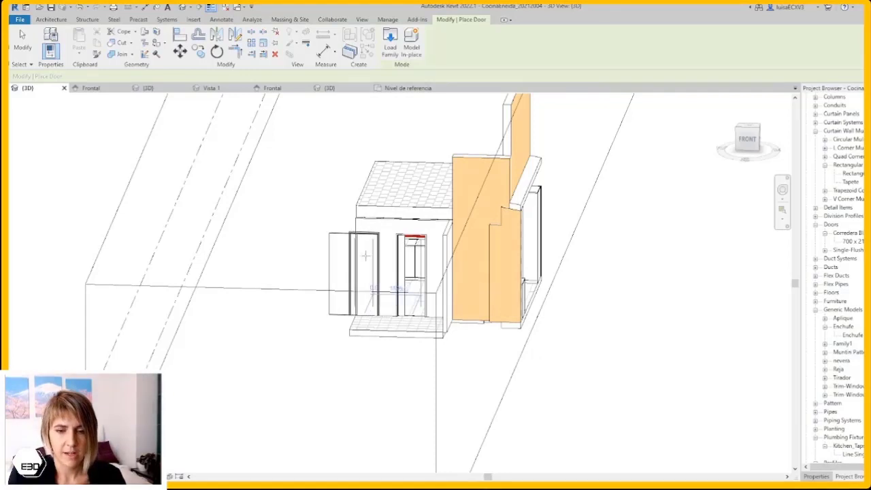
key("Escape")
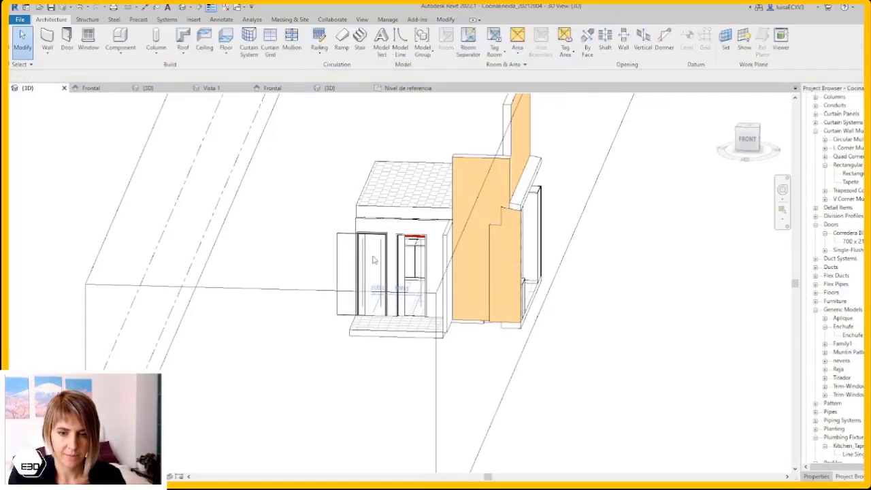
Step: Create a new family from the Spanish template 'Puerta métrica - Muro cortina.rft'
left_click(21, 19)
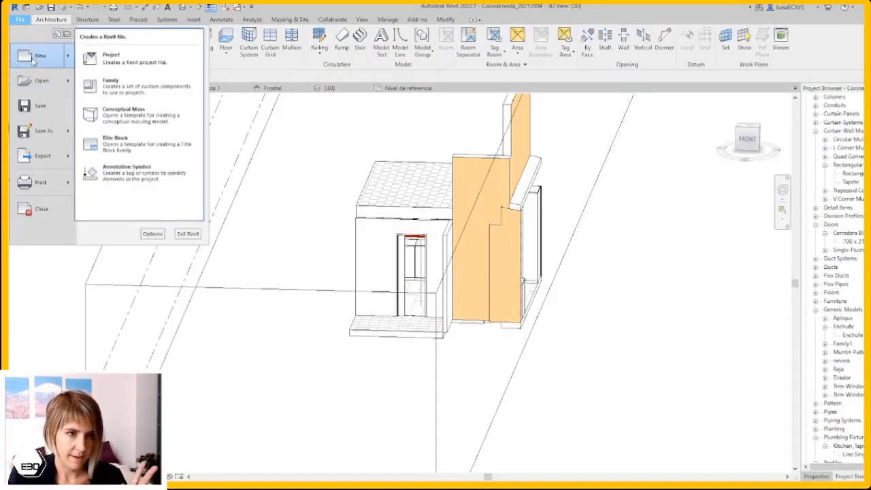
mouse_move(39, 56)
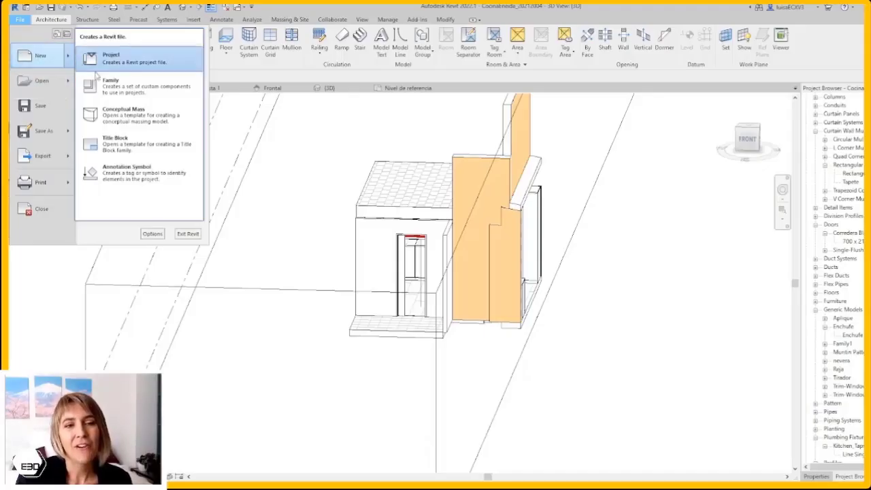
left_click(111, 84)
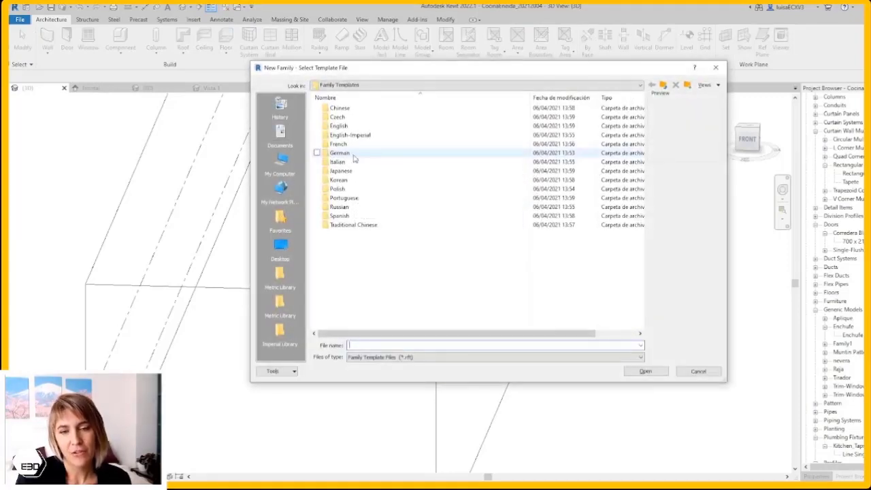
double_click(344, 216)
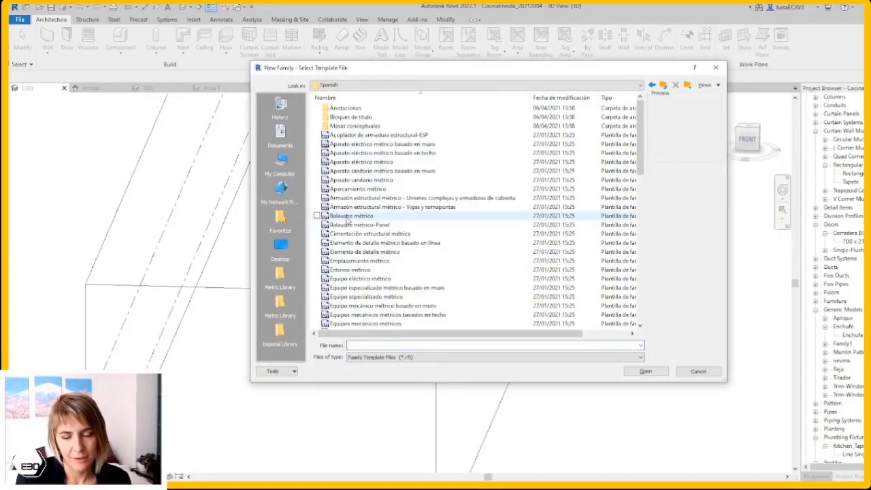
scroll(354, 224, "down", 10)
scroll(381, 238, "down", 5)
left_click(394, 243)
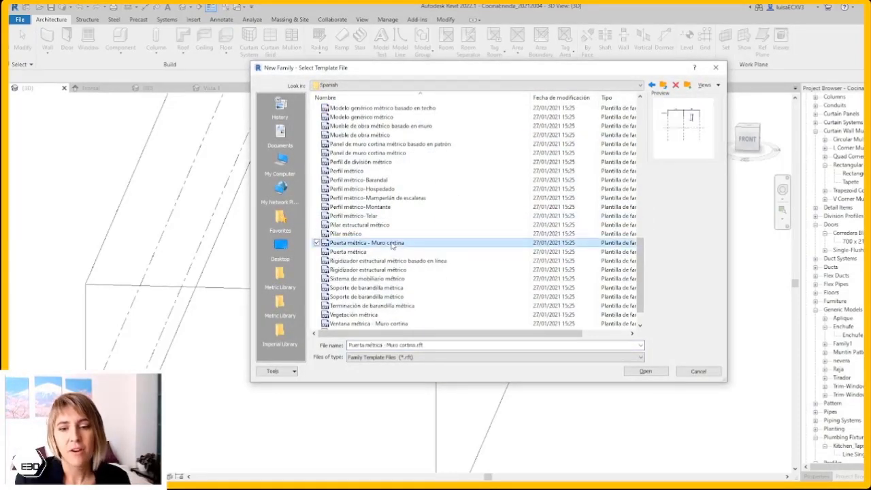
left_click(647, 372)
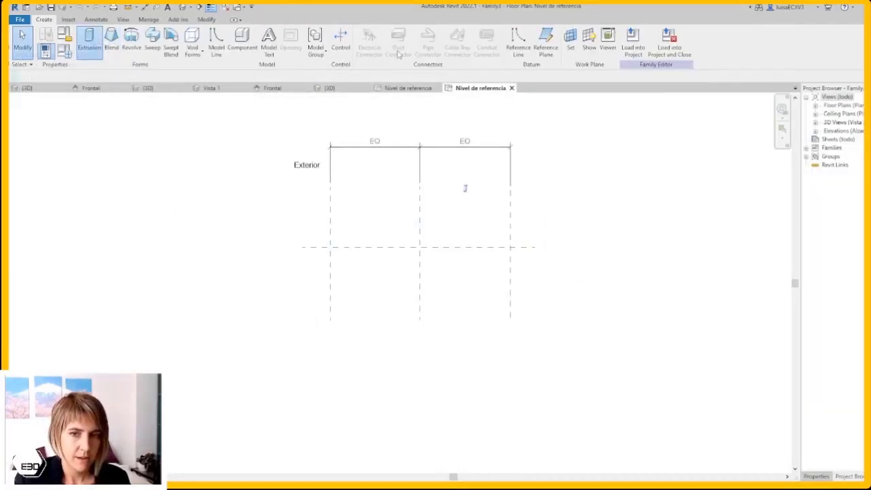
Step: Extrude a rectangular box in the door family and view it in 3D
left_click(92, 39)
left_click(363, 33)
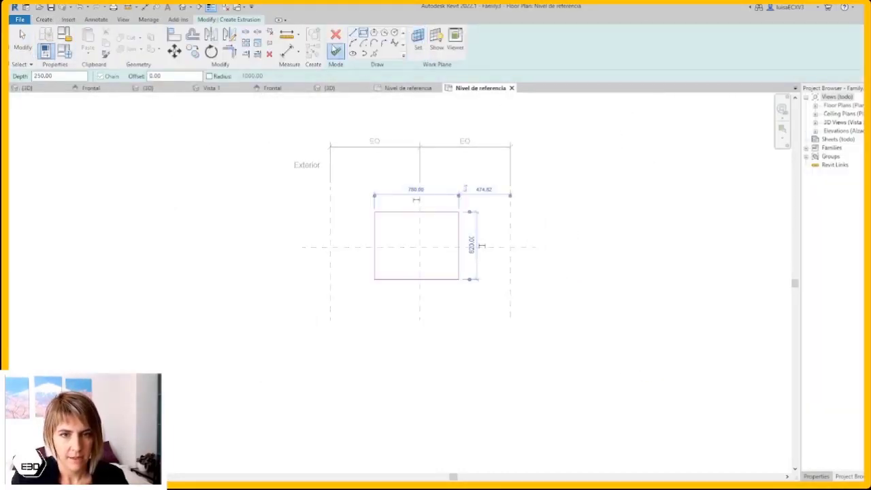
left_click(21, 34)
left_click(336, 43)
left_click(210, 7)
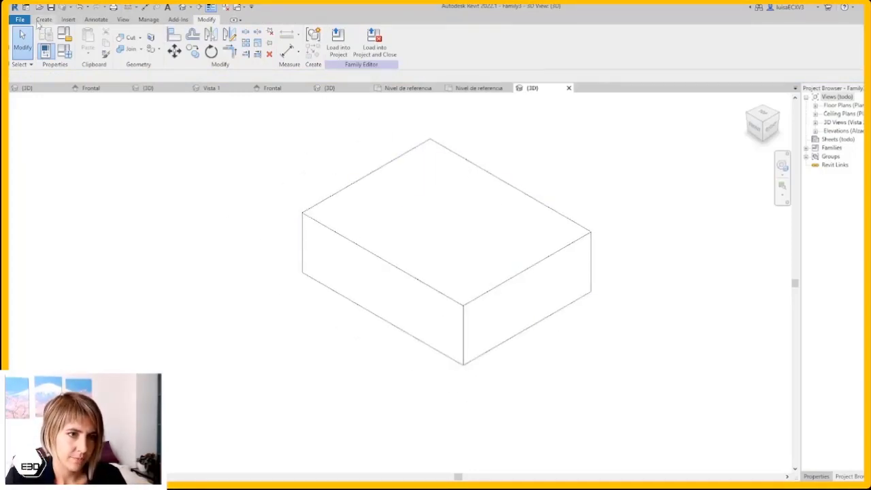
Step: Save the family to the Desktop as PuertaMuroCortina and return to the kitchen 3D view
left_click(21, 19)
left_click(34, 132)
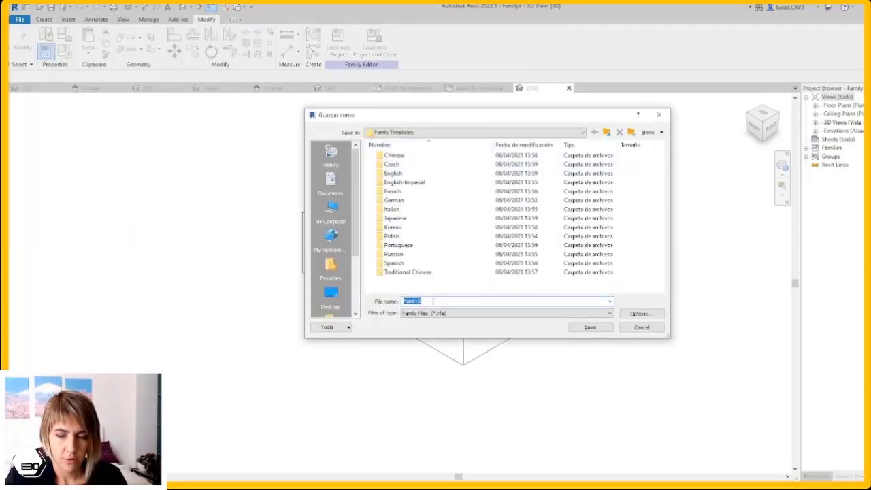
left_click(332, 299)
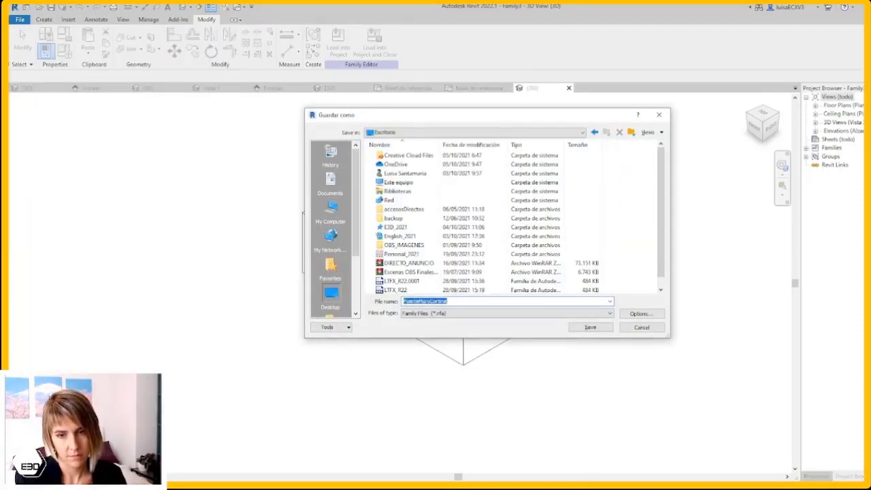
type("PuertaMuroCortina")
key("Return")
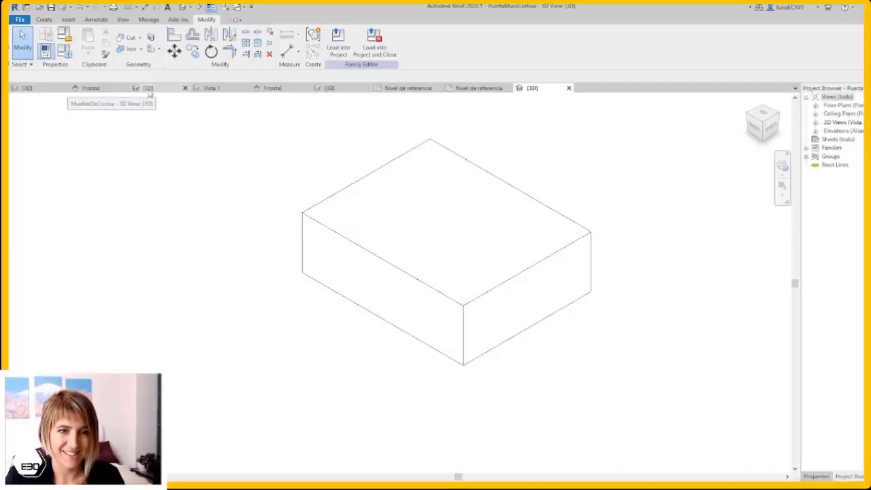
left_click(150, 91)
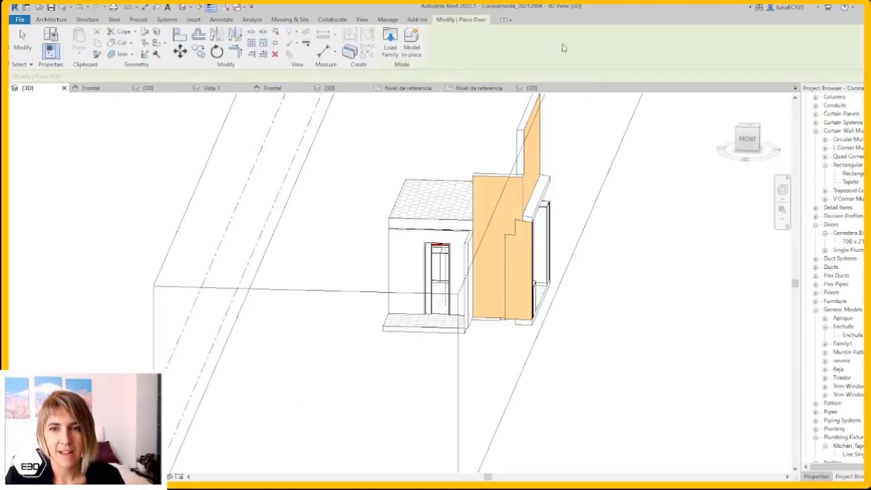
left_click(391, 42)
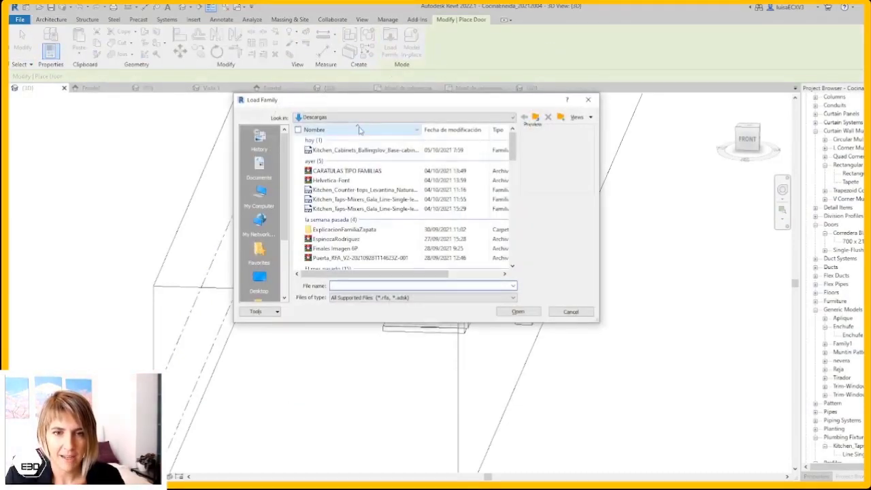
left_click(258, 279)
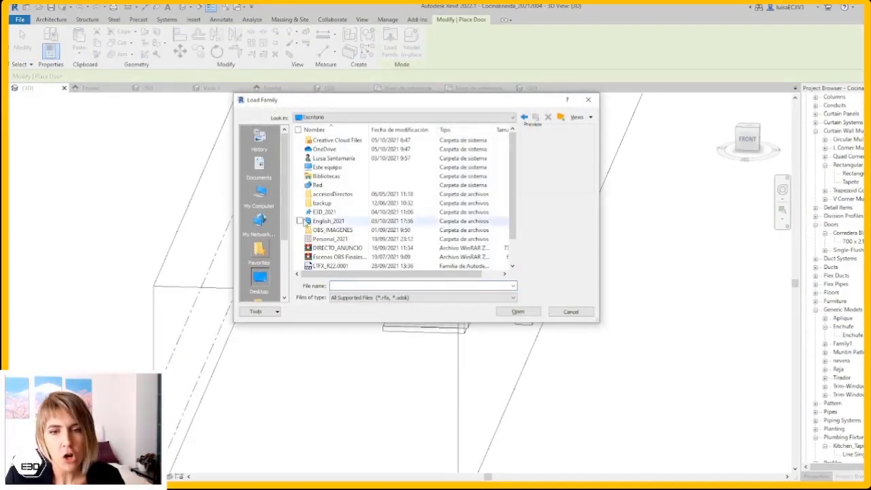
left_click(359, 259)
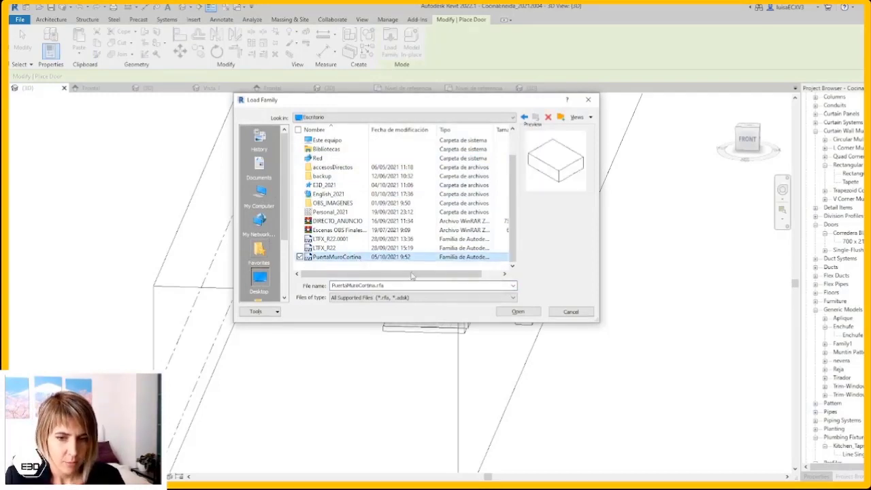
left_click(514, 312)
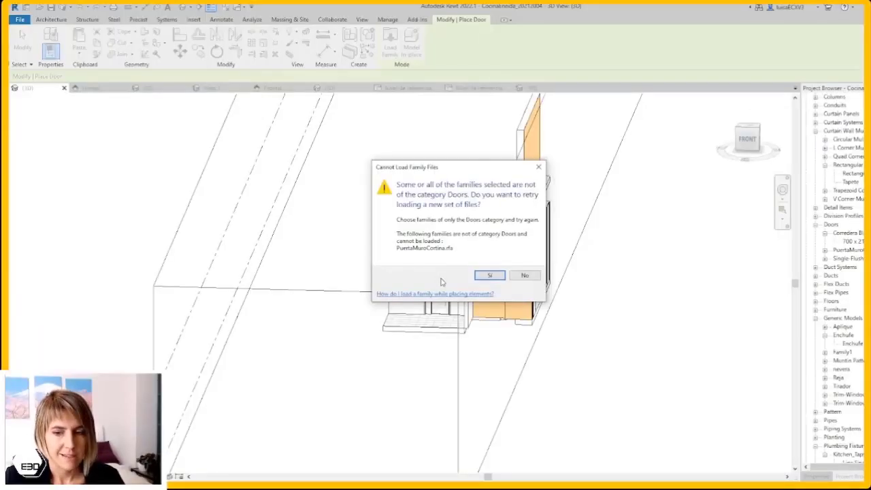
left_click(490, 276)
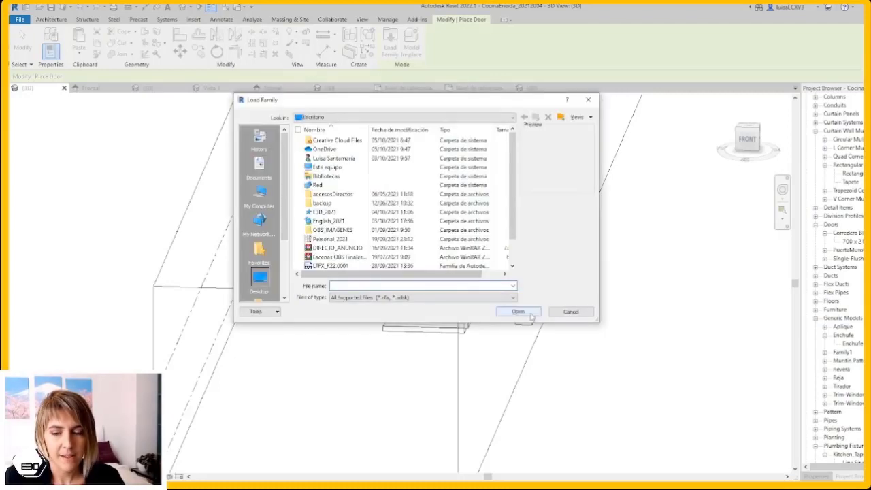
left_click(563, 313)
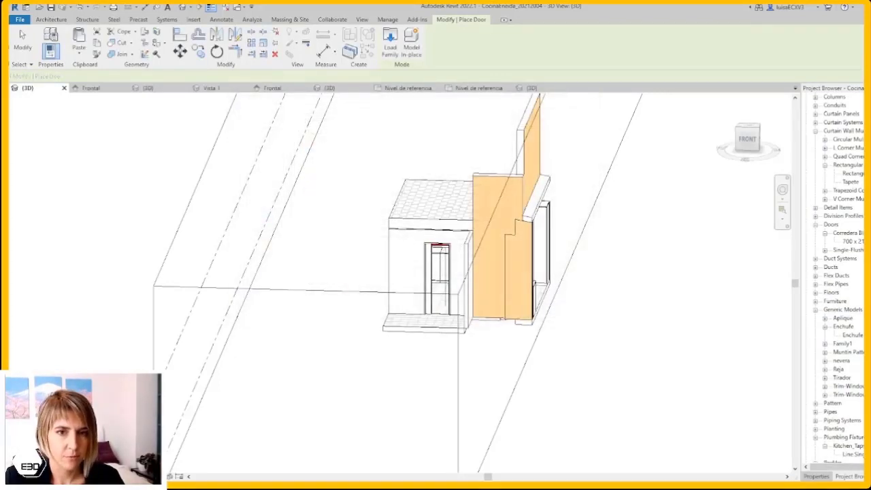
Step: Switch to the Family2.rfa window and reopen the PuertaMuroCortina family file
left_click(234, 8)
left_click(230, 8)
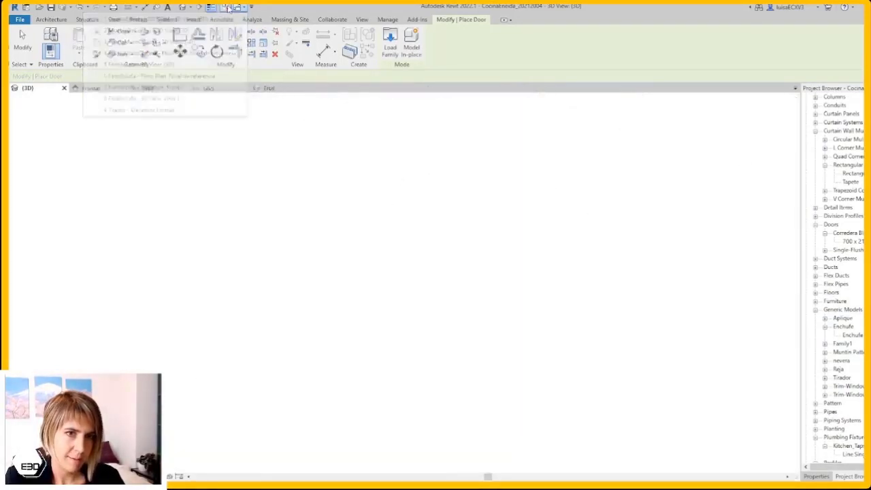
left_click(235, 8)
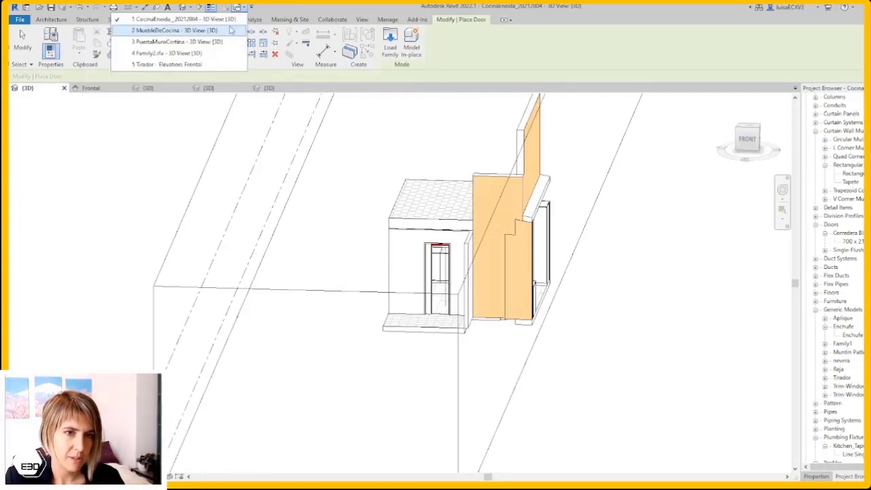
left_click(210, 64)
left_click(22, 20)
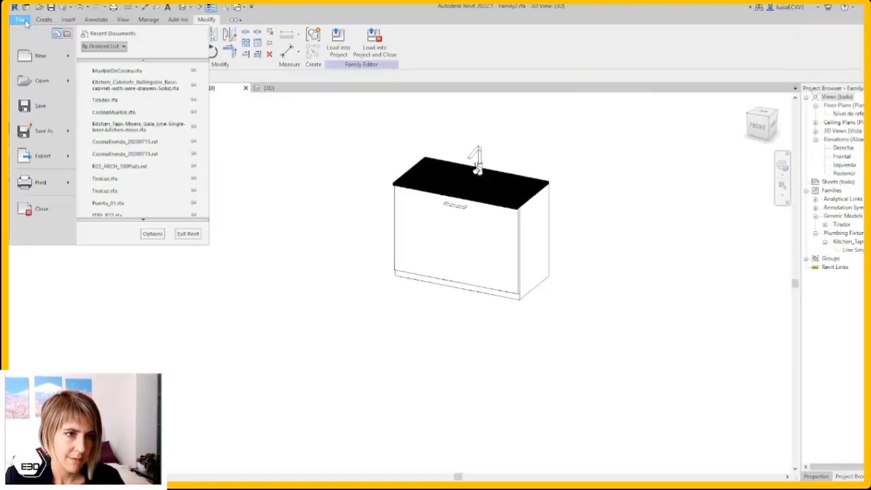
left_click(38, 80)
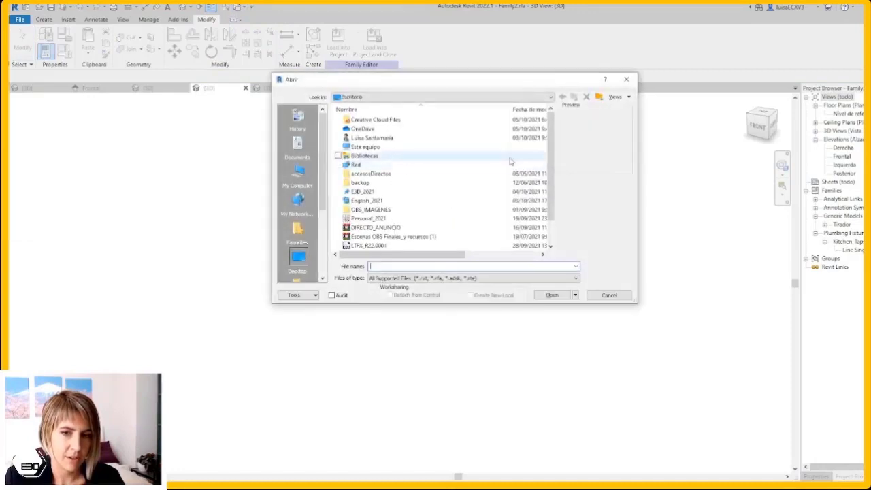
scroll(452, 231, "down", 1)
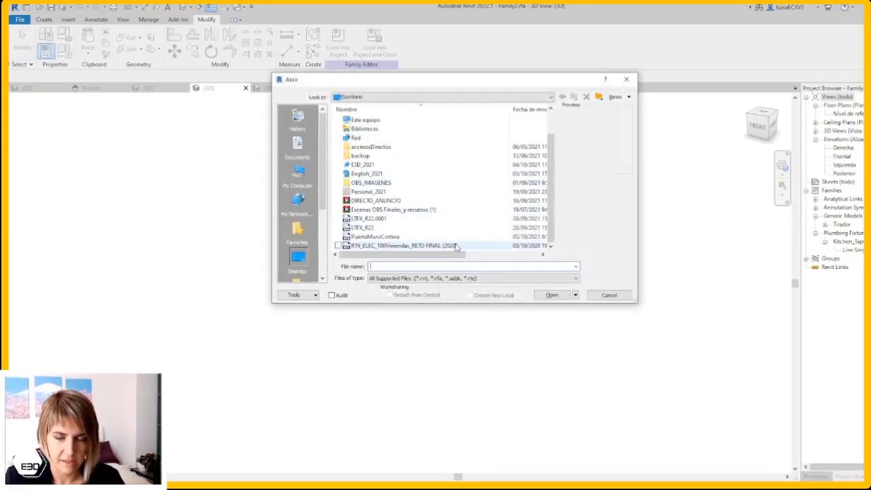
left_click(436, 237)
left_click(550, 295)
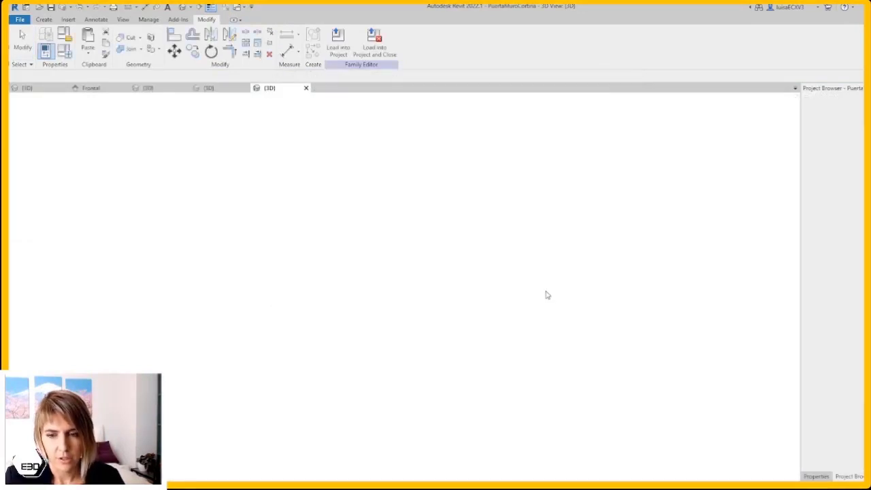
Step: In Family Category and Parameters, keep the category as Doors and confirm with OK
left_click(65, 35)
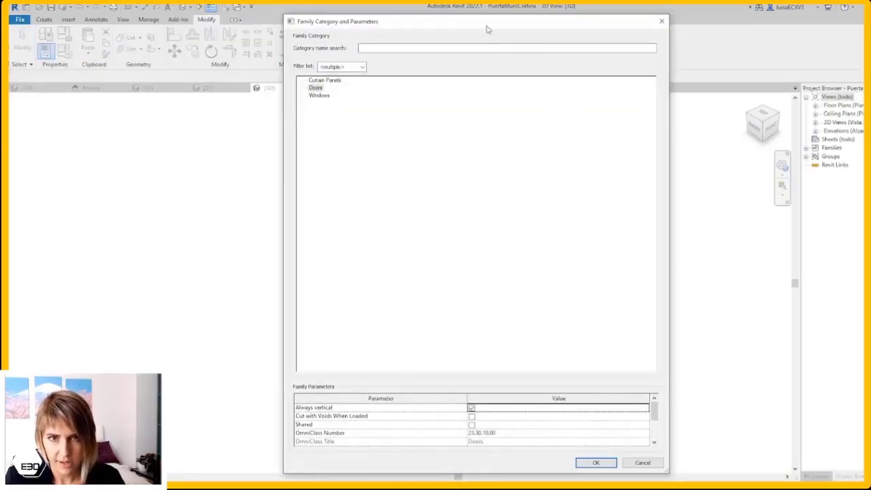
left_click_drag(477, 26, 412, 7)
left_click(576, 450)
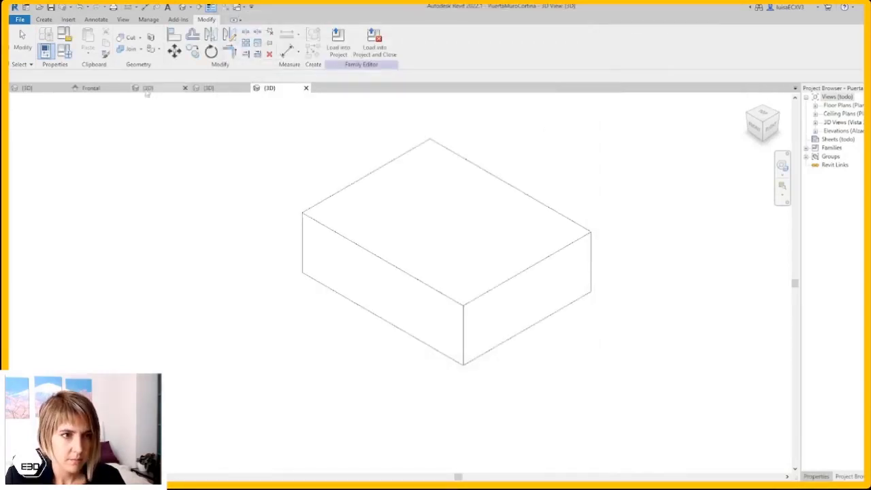
left_click(68, 19)
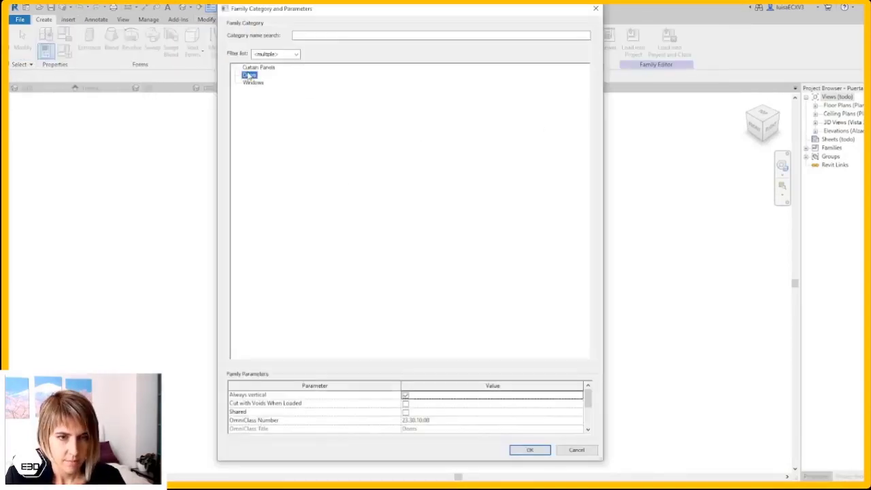
left_click(281, 54)
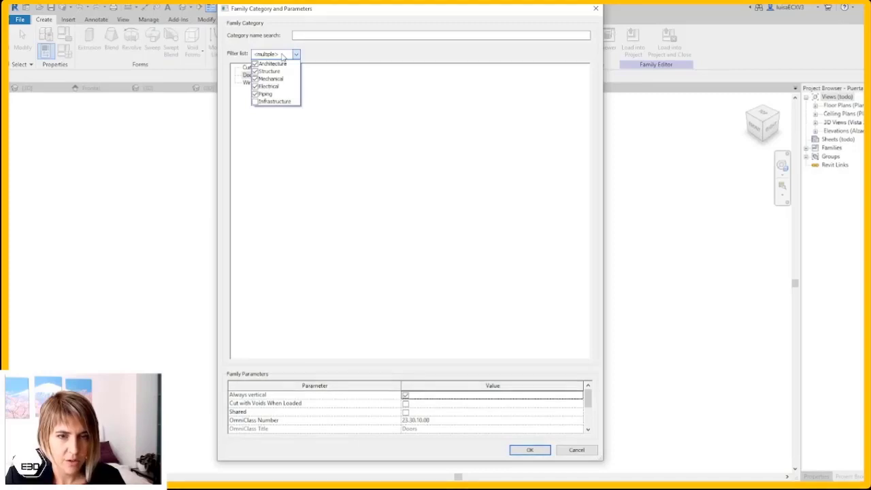
left_click(282, 54)
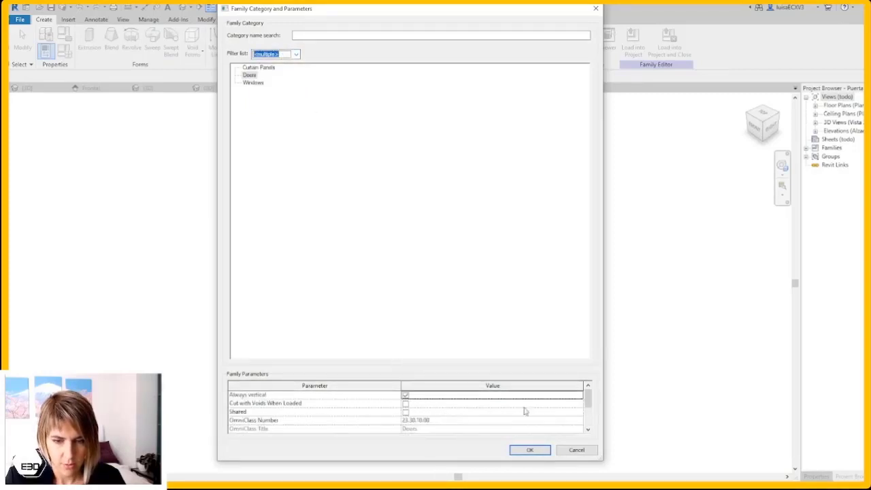
mouse_move(587, 403)
left_mouse_down()
mouse_move(590, 424)
mouse_move(583, 390)
left_mouse_up()
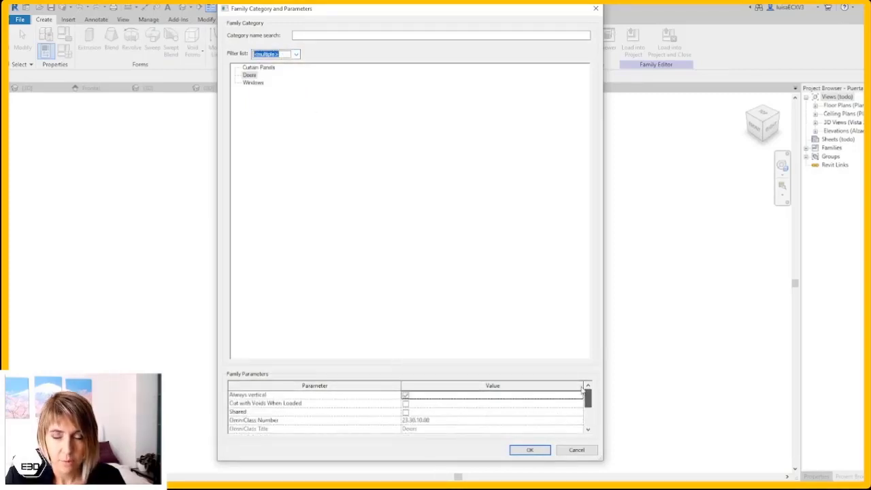
left_click(529, 451)
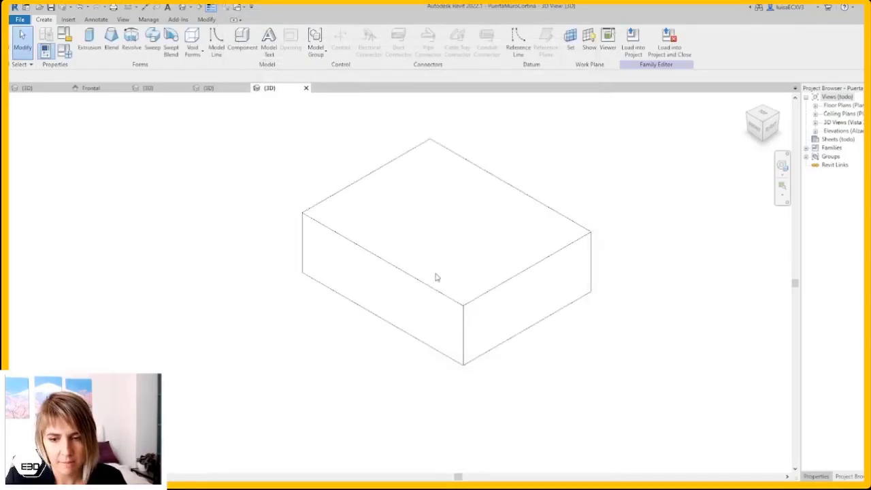
Step: Create a new family from the Spanish Puerta métrica template
left_click(20, 20)
mouse_move(40, 56)
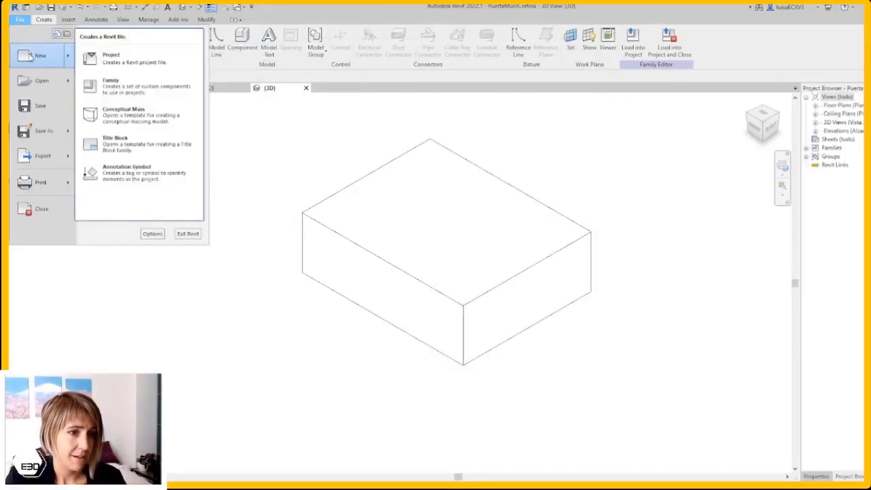
left_click(109, 80)
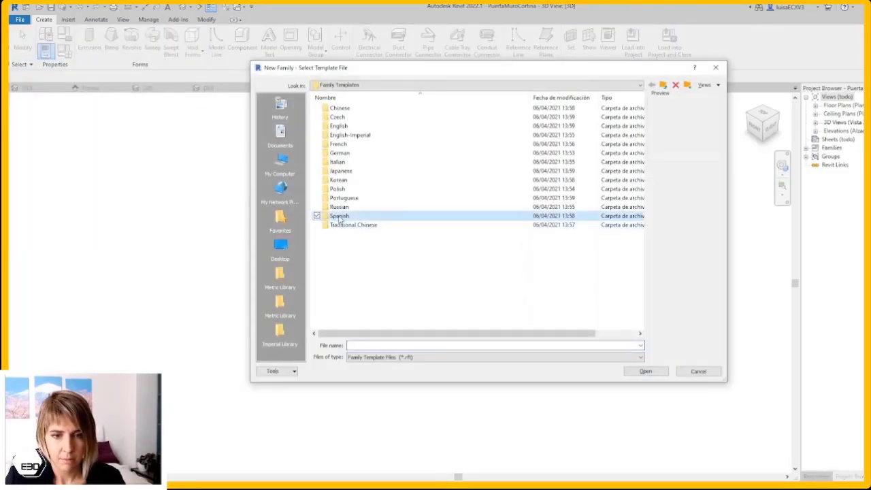
double_click(339, 216)
scroll(368, 245, "down", 10)
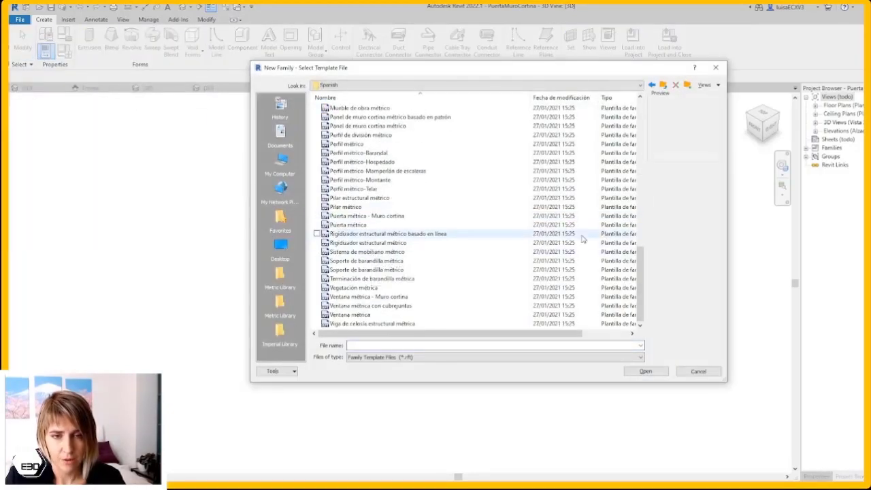
left_click_drag(640, 270, 632, 252)
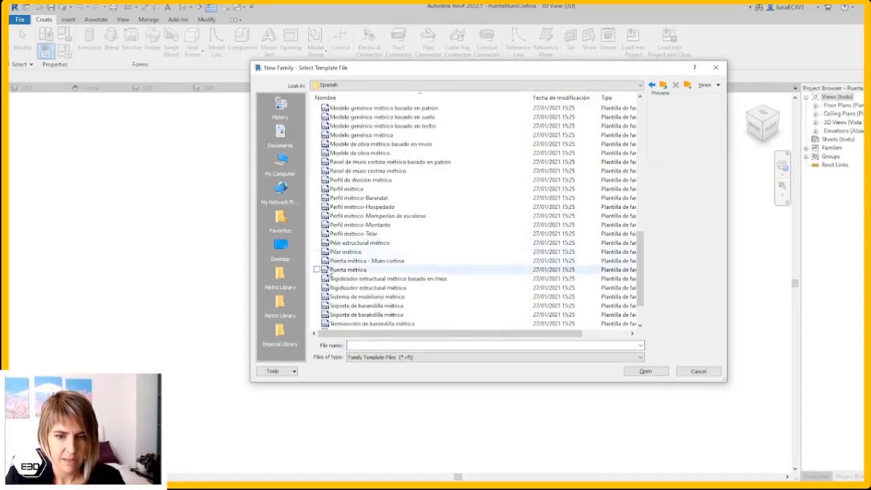
left_click(443, 270)
left_click(646, 371)
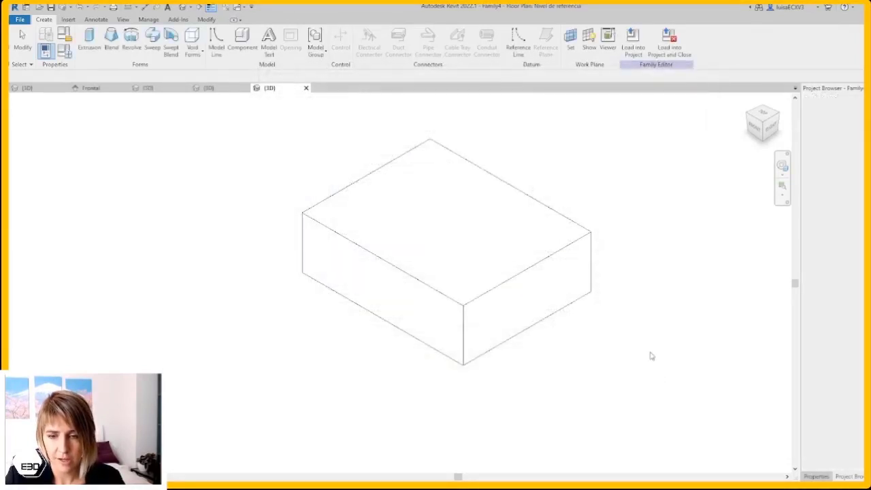
Step: Add a circular extrusion centred on the reference planes' intersection and finish it
left_click(89, 39)
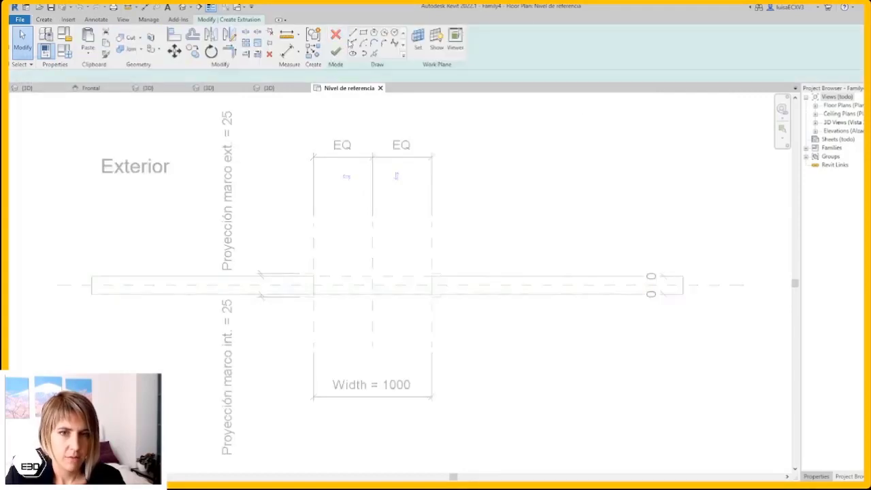
left_click(373, 284)
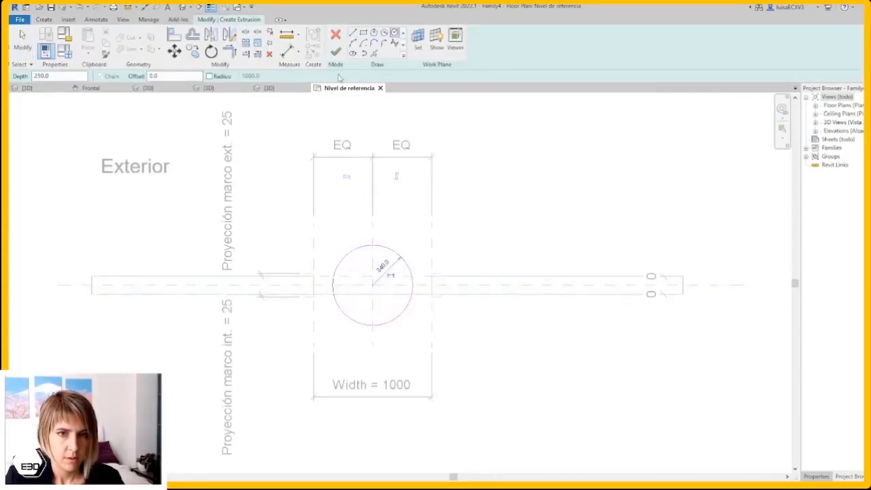
left_click(335, 54)
left_click(20, 19)
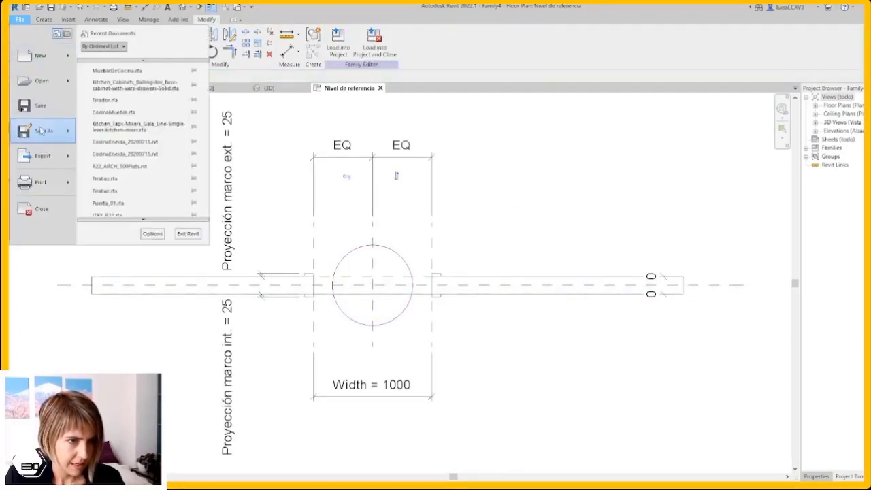
Step: Save the circular-extrusion door family under the name PuertaBien
left_click(170, 125)
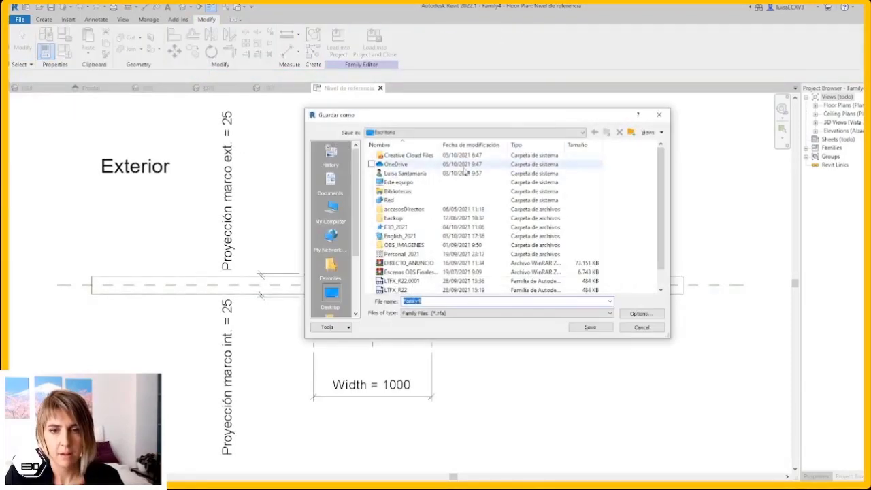
scroll(443, 267, "down", 1)
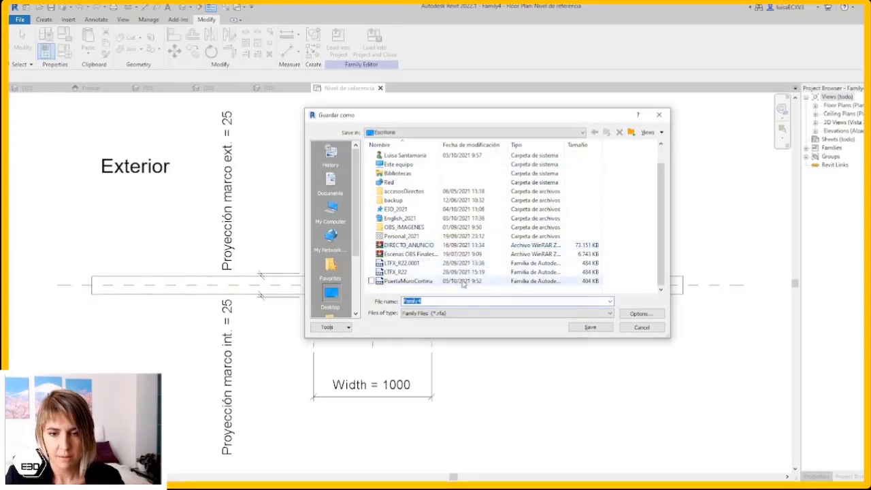
type("Pu")
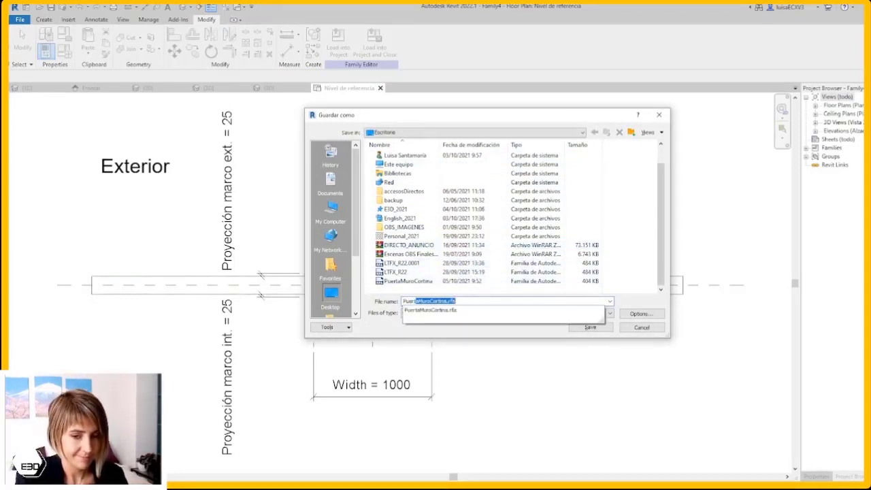
type("1")
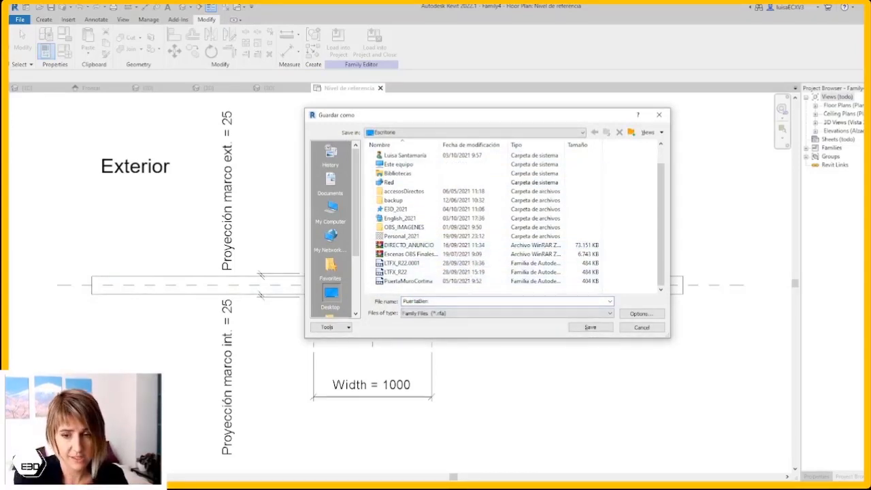
key("Return")
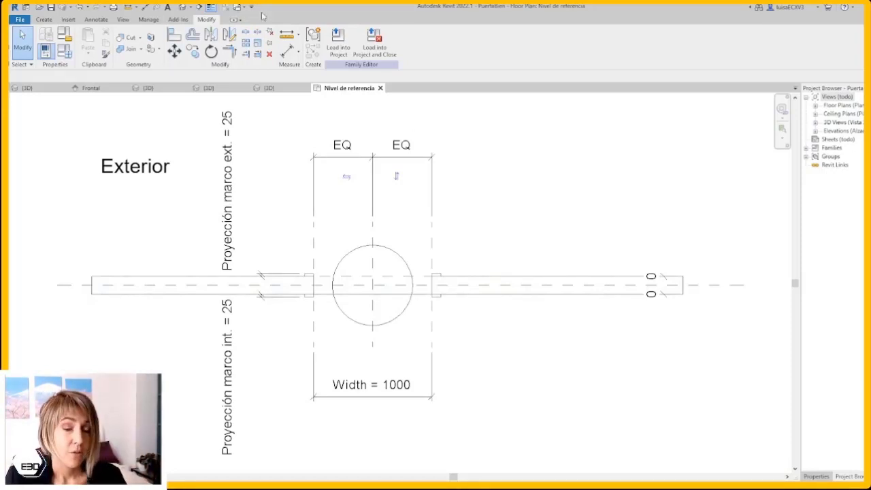
Step: In the kitchen project's 3D view, start a Door and load PuertaBien.rfa
left_click(208, 88)
left_click(27, 88)
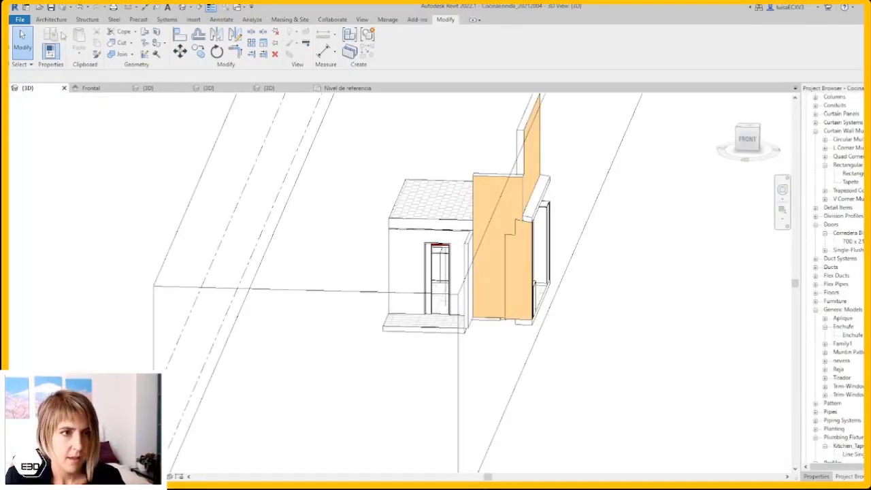
left_click(52, 21)
left_click(67, 40)
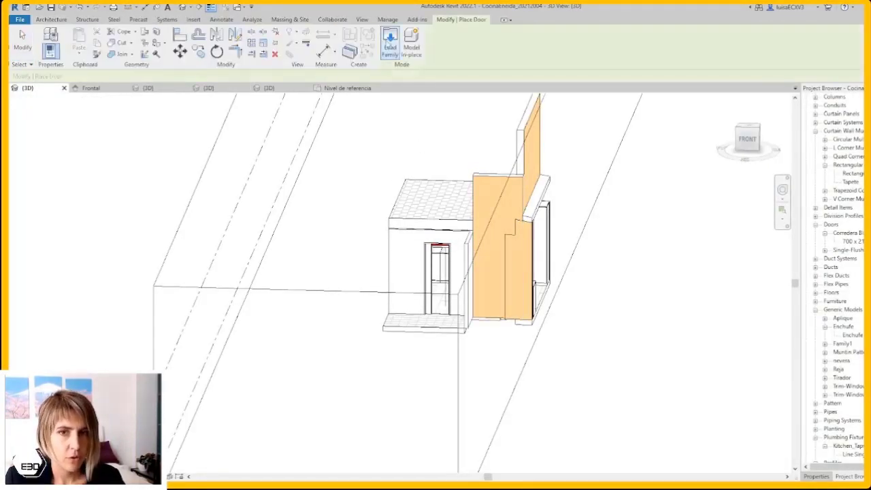
left_click(392, 45)
scroll(337, 204, "down", 2)
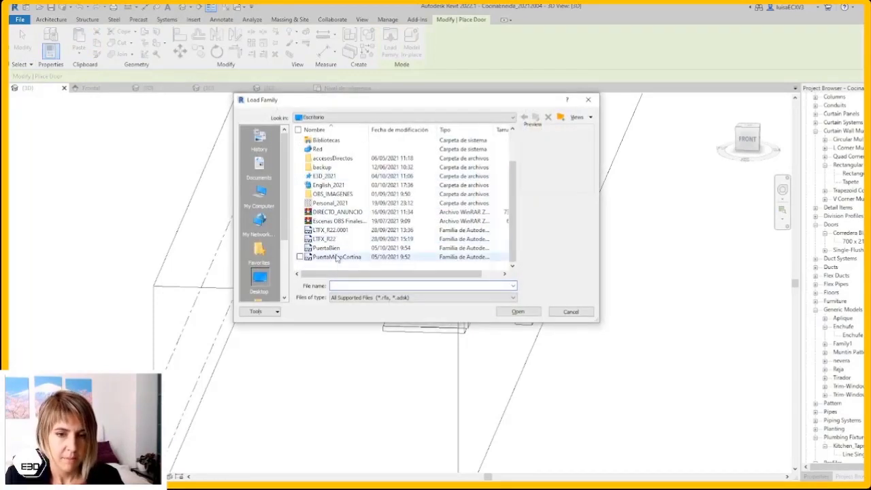
left_click(333, 249)
left_click(518, 312)
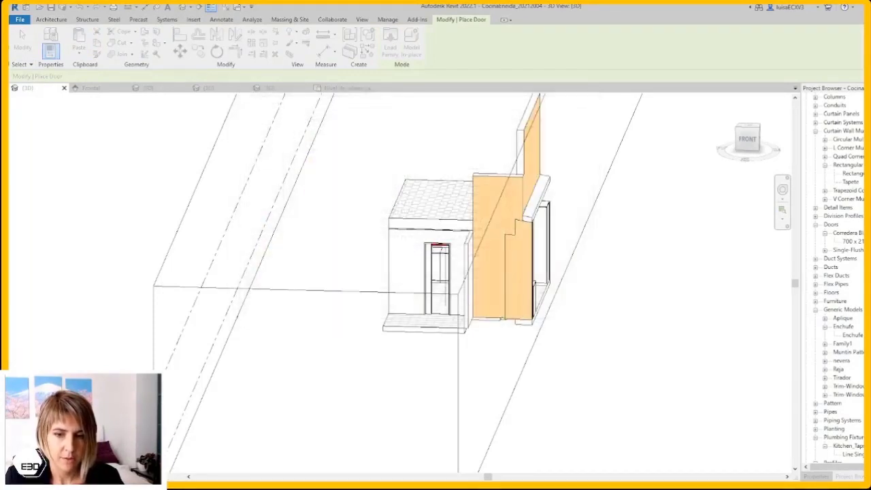
Step: Place a PuertaBien door in the front wall, then select and delete it
left_click(407, 313)
scroll(415, 292, "up", 3)
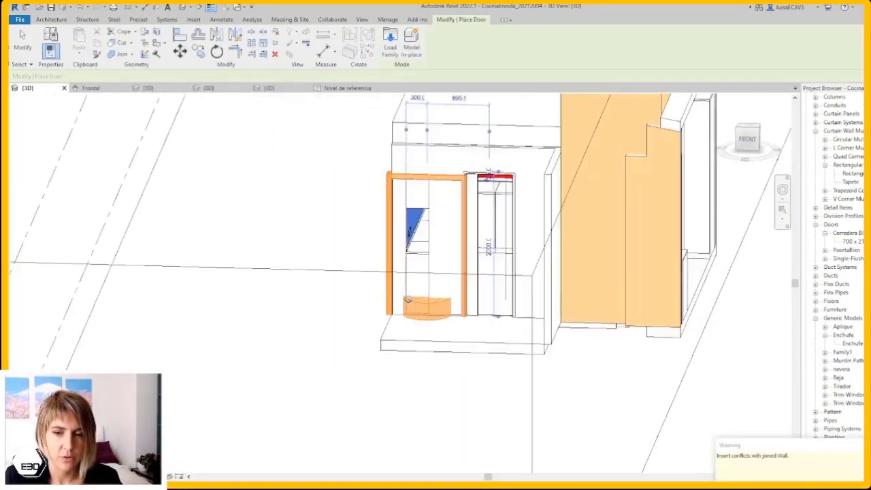
key("Escape")
left_click(439, 308)
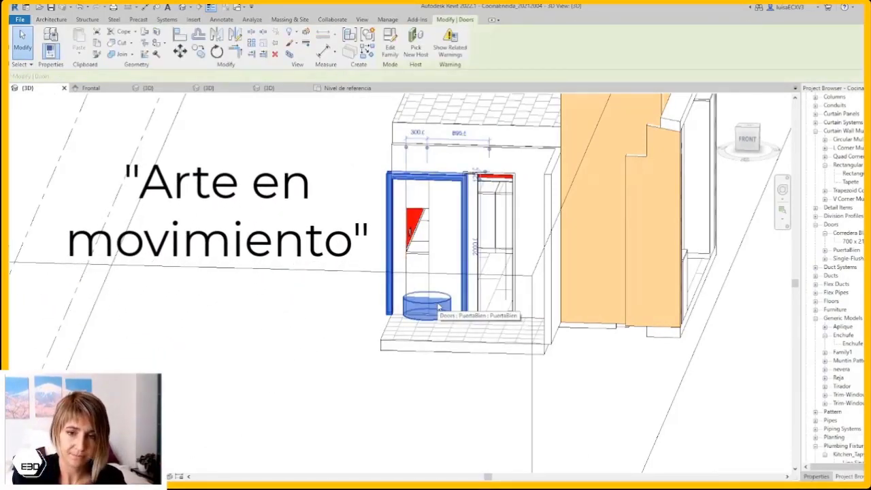
key("Delete")
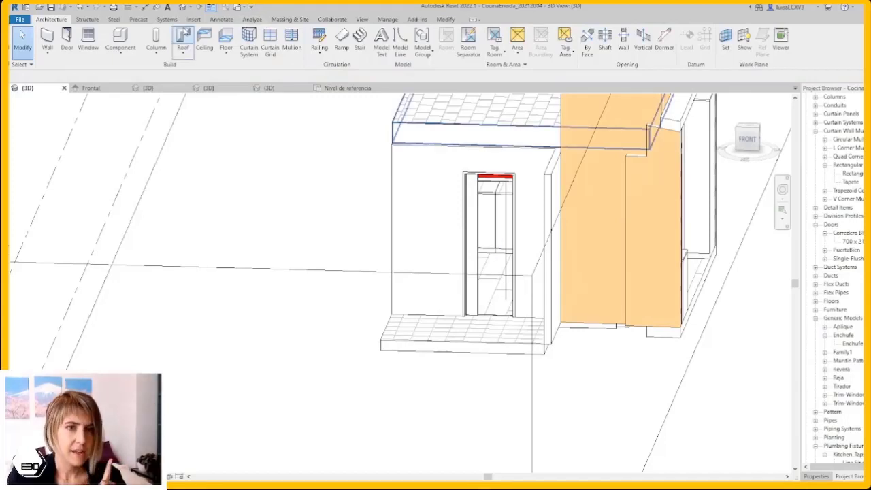
left_click(195, 20)
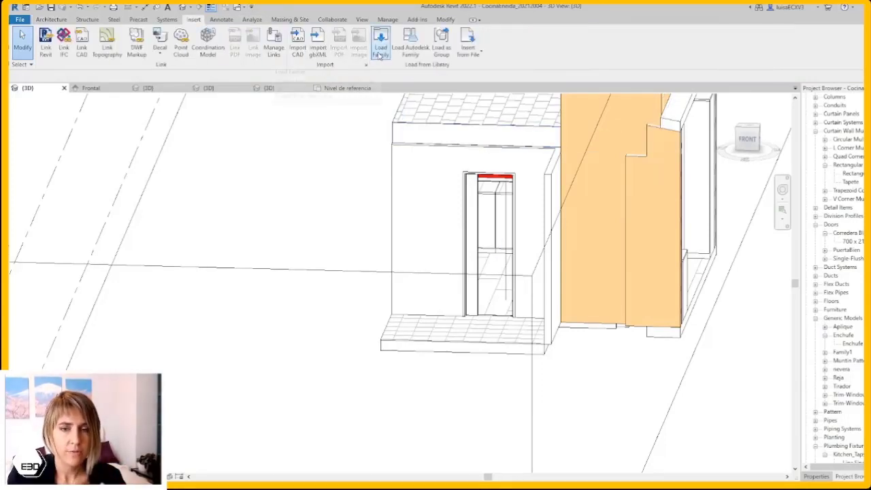